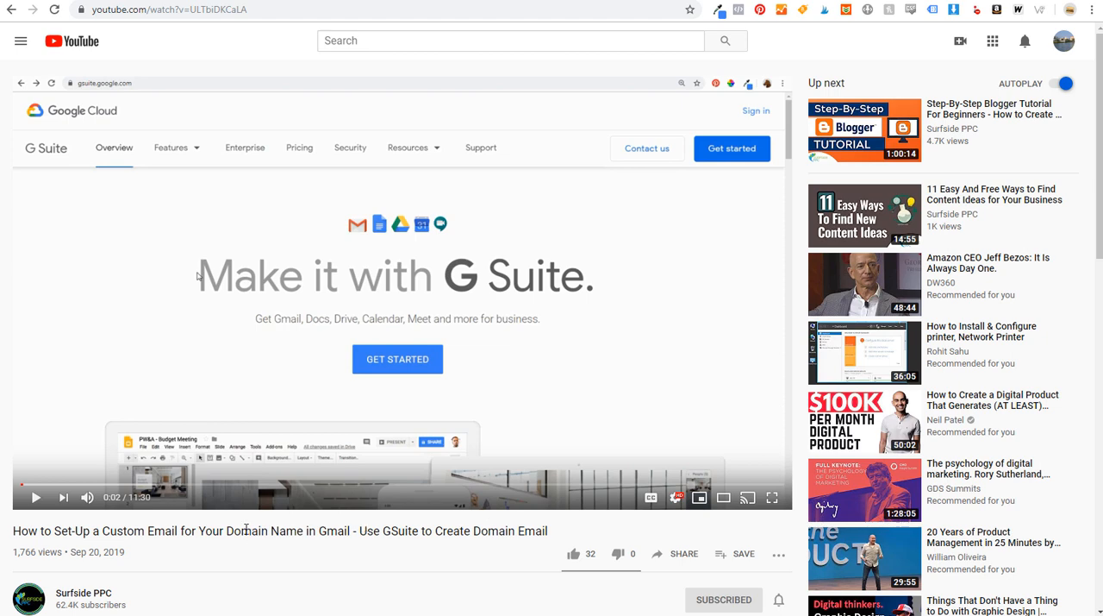
{"action": "left_click", "coordinate": [118, 0]}
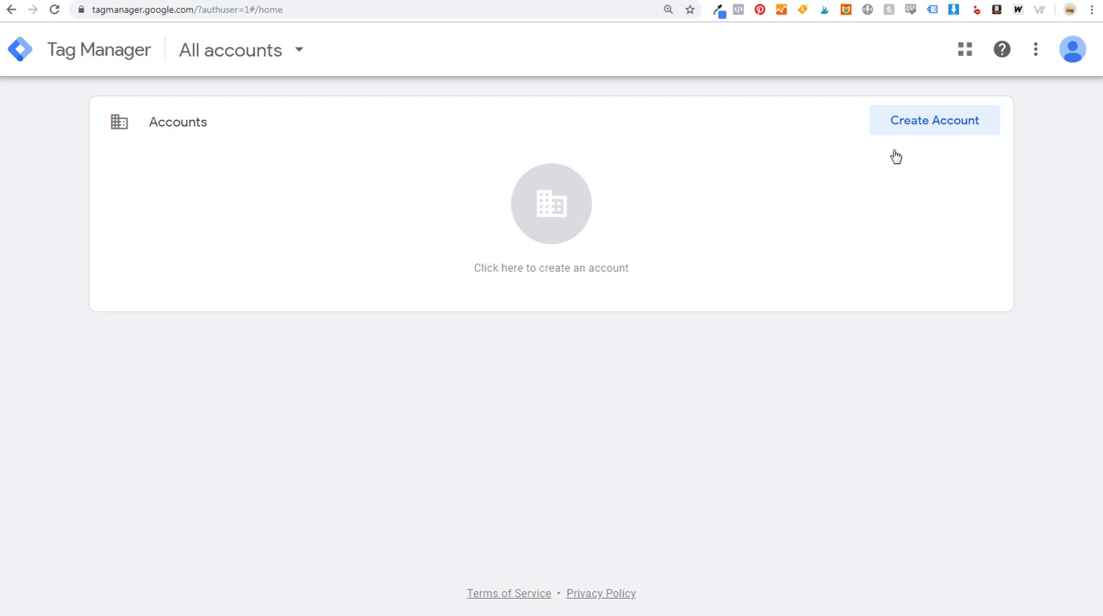
{"action": "left_click", "coordinate": [907, 120]}
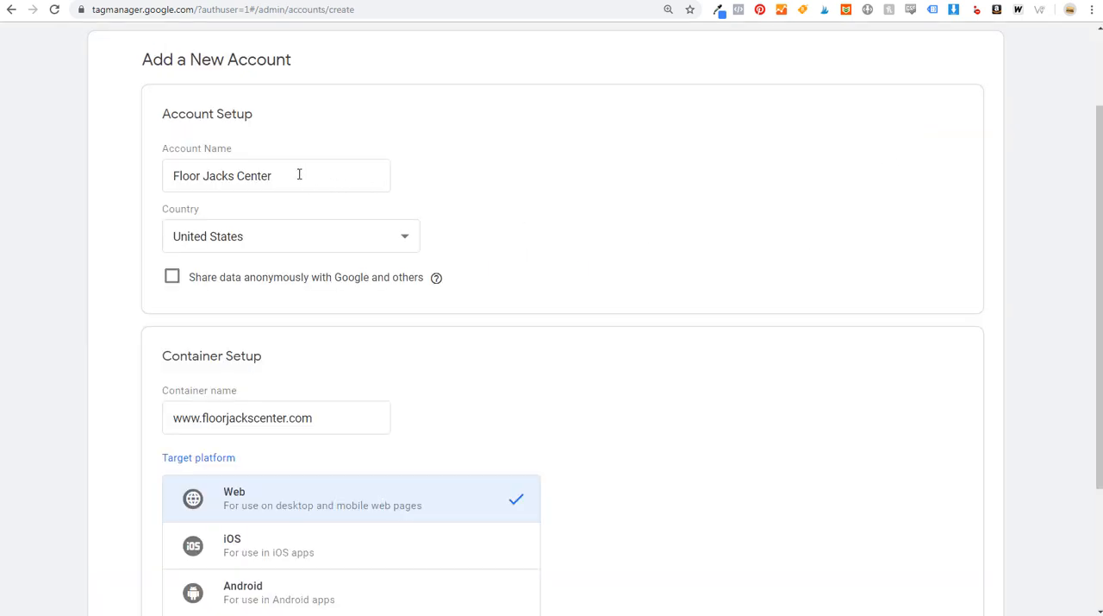
{"action": "scroll", "coordinate": [376, 206], "scroll_direction": "down", "scroll_amount": 2}
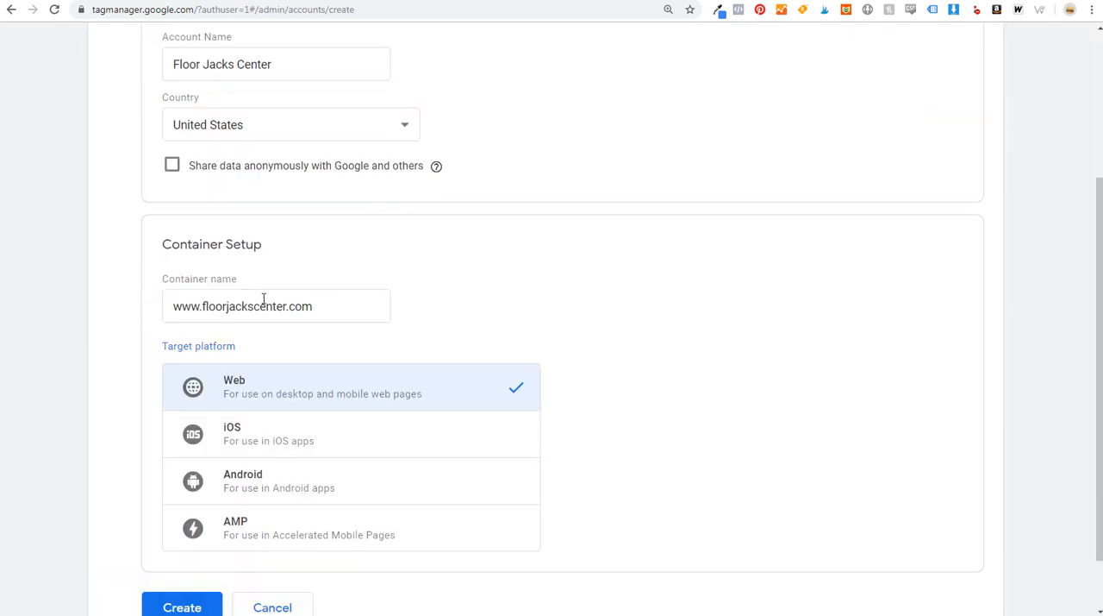
{"action": "scroll", "coordinate": [483, 285], "scroll_direction": "down", "scroll_amount": 1}
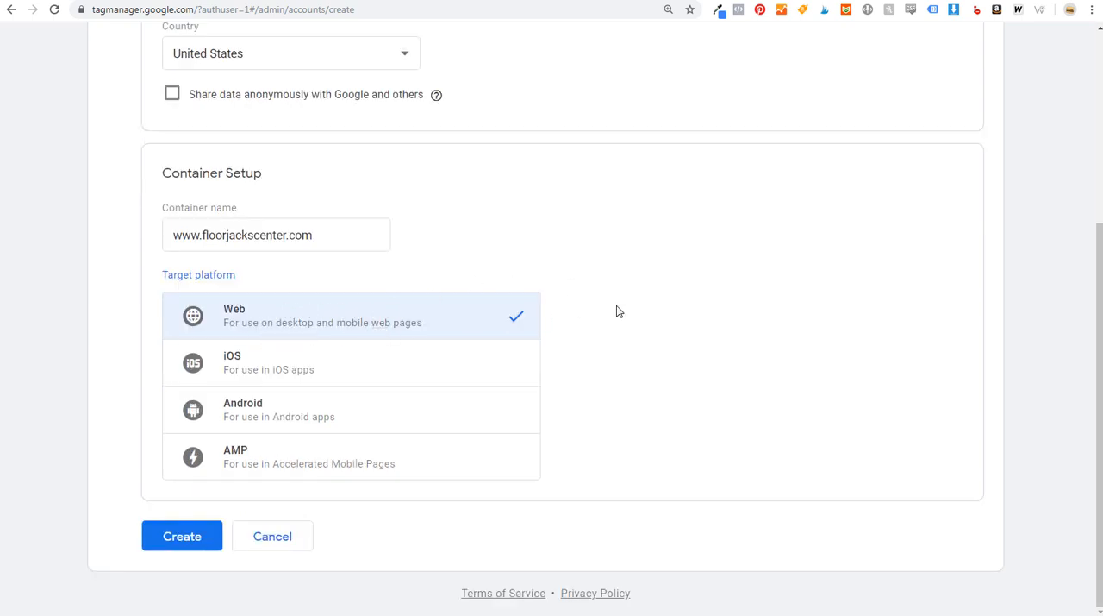
{"action": "left_click", "coordinate": [173, 536]}
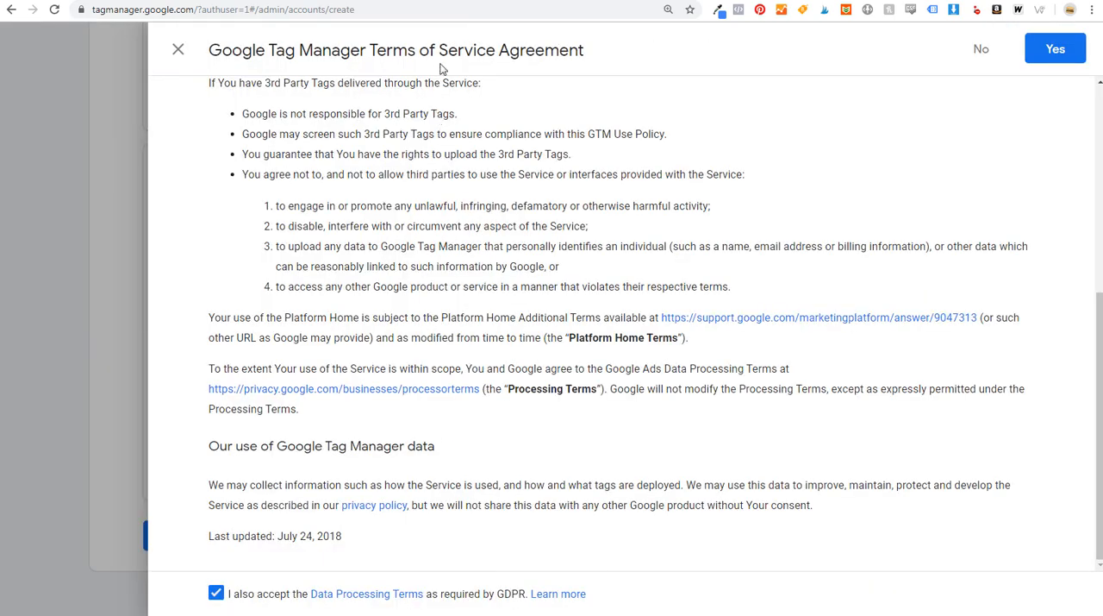
{"action": "left_click", "coordinate": [1053, 51]}
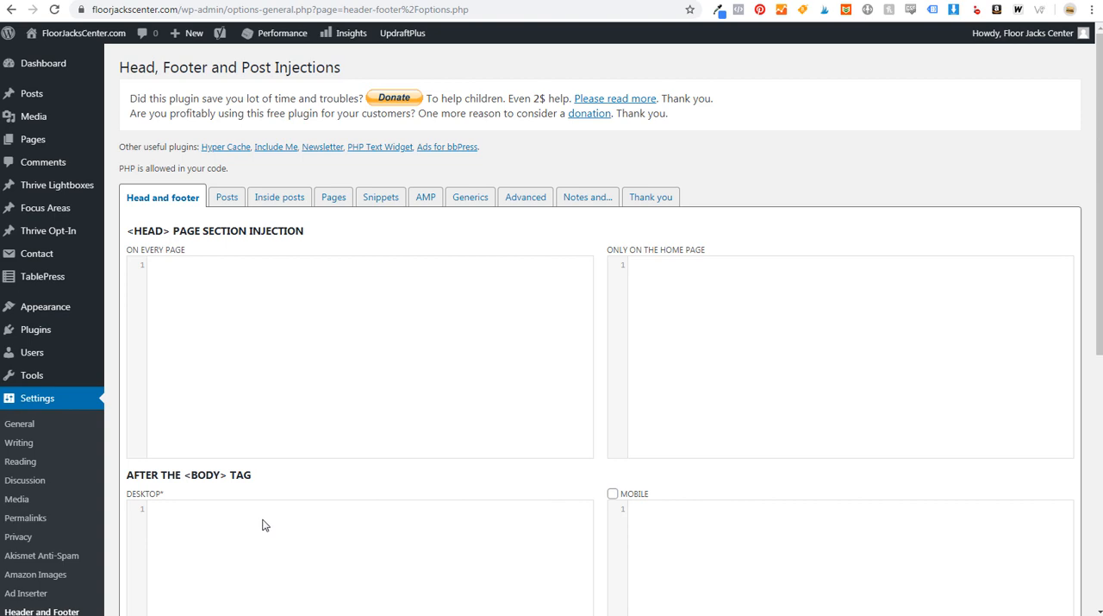
- Examine the WordPress theme's header.php for the places after the opening head and body tags where the Tag Manager snippets belong
{"action": "left_click", "coordinate": [835, 1]}
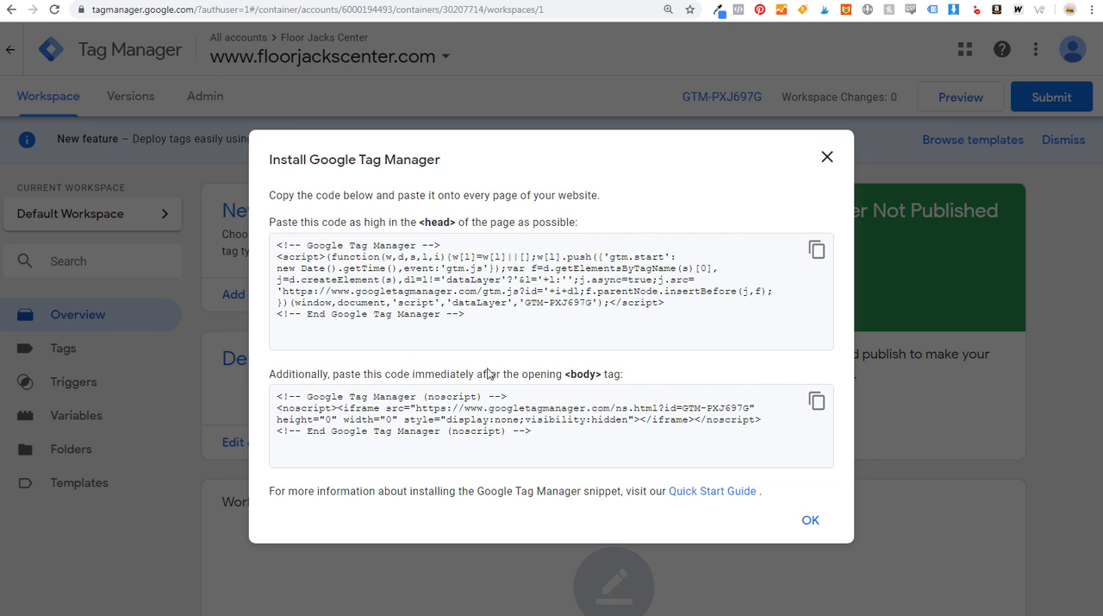
{"action": "left_click", "coordinate": [688, 1]}
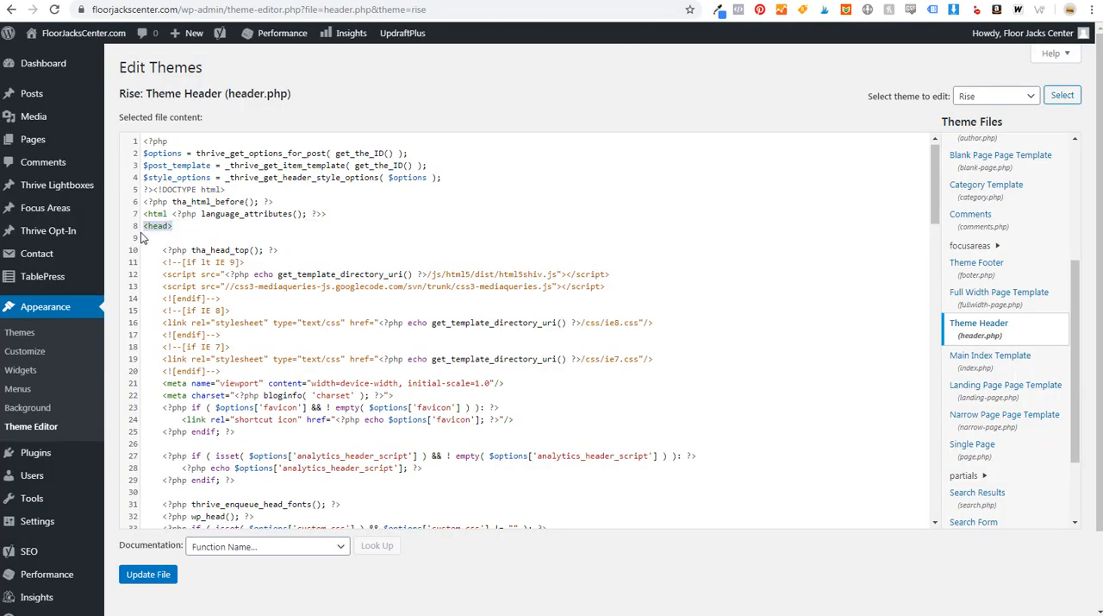
{"action": "left_click", "coordinate": [177, 239]}
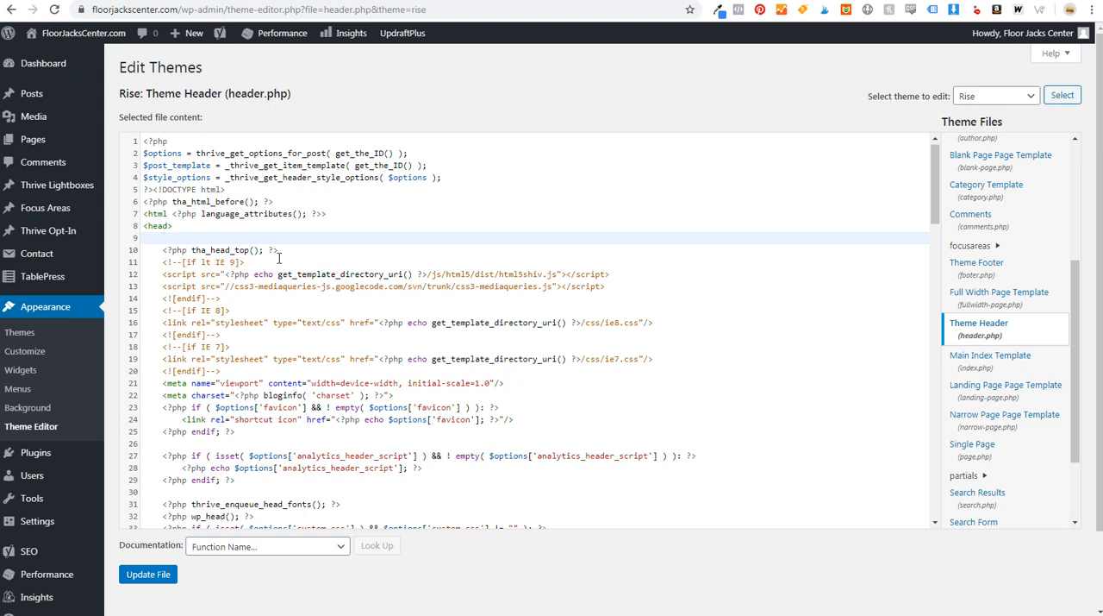
{"action": "scroll", "coordinate": [259, 250], "scroll_direction": "down", "scroll_amount": 5}
{"action": "scroll", "coordinate": [302, 254], "scroll_direction": "down", "scroll_amount": 3}
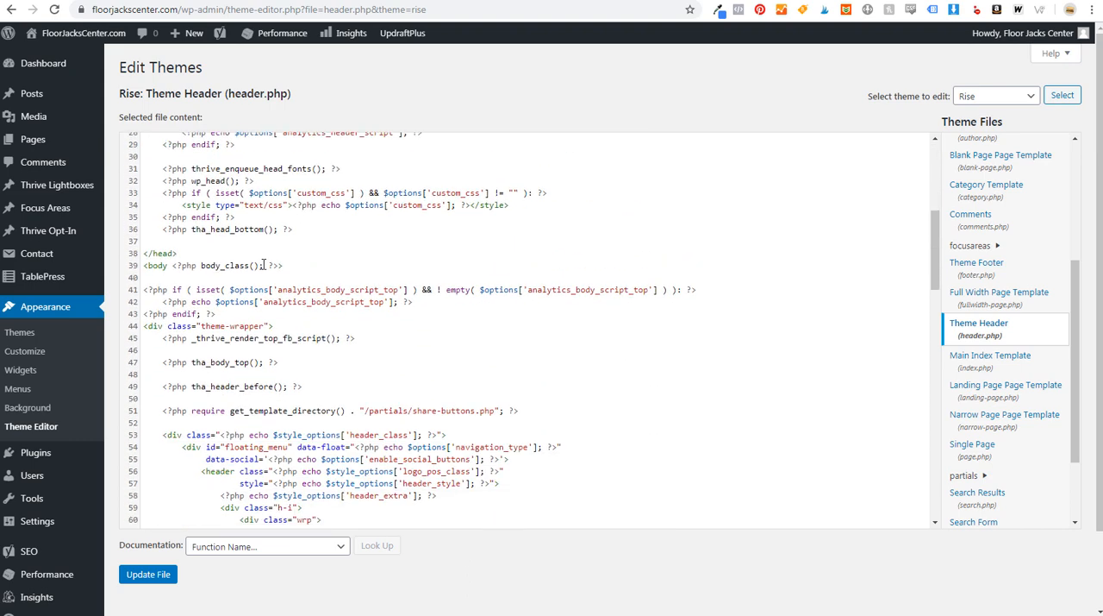
{"action": "left_click", "coordinate": [168, 278]}
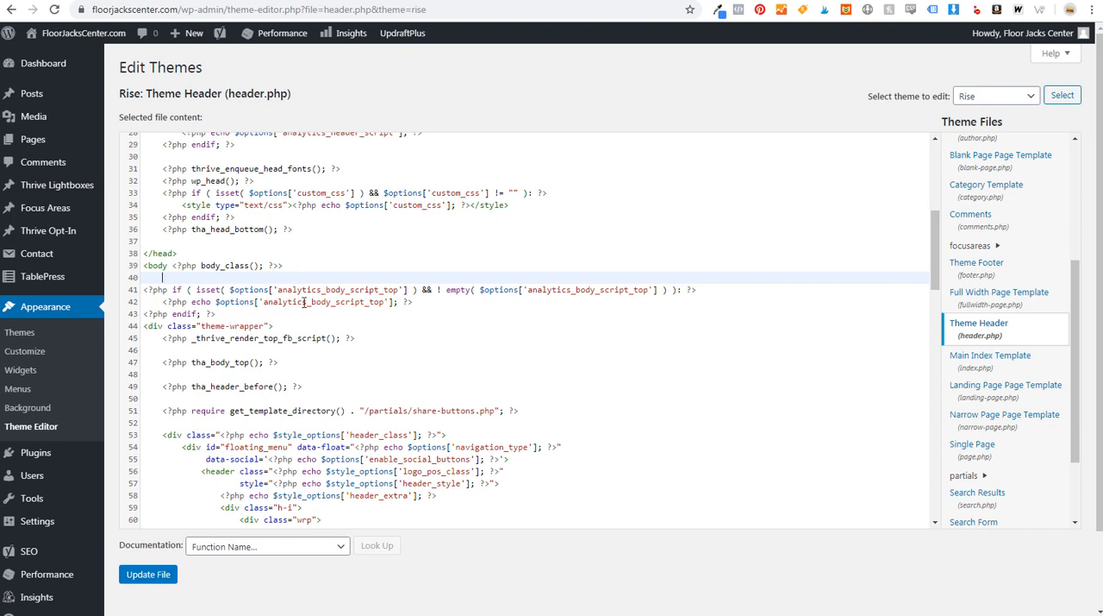
{"action": "left_click", "coordinate": [537, 2]}
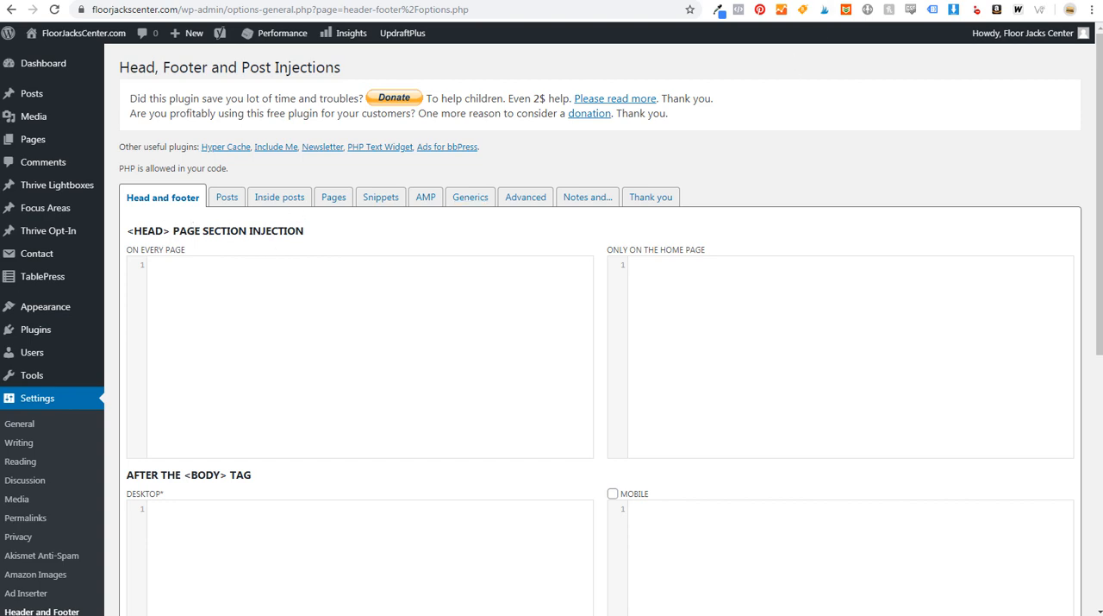
- Copy the Tag Manager head snippet into the WordPress Header and Footer plugin's head section injection for every page
{"action": "left_click", "coordinate": [824, 2]}
{"action": "left_click", "coordinate": [508, 276]}
{"action": "left_click_drag", "start_coordinate": [492, 312], "coordinate": [301, 258]}
{"action": "left_click", "coordinate": [817, 250]}
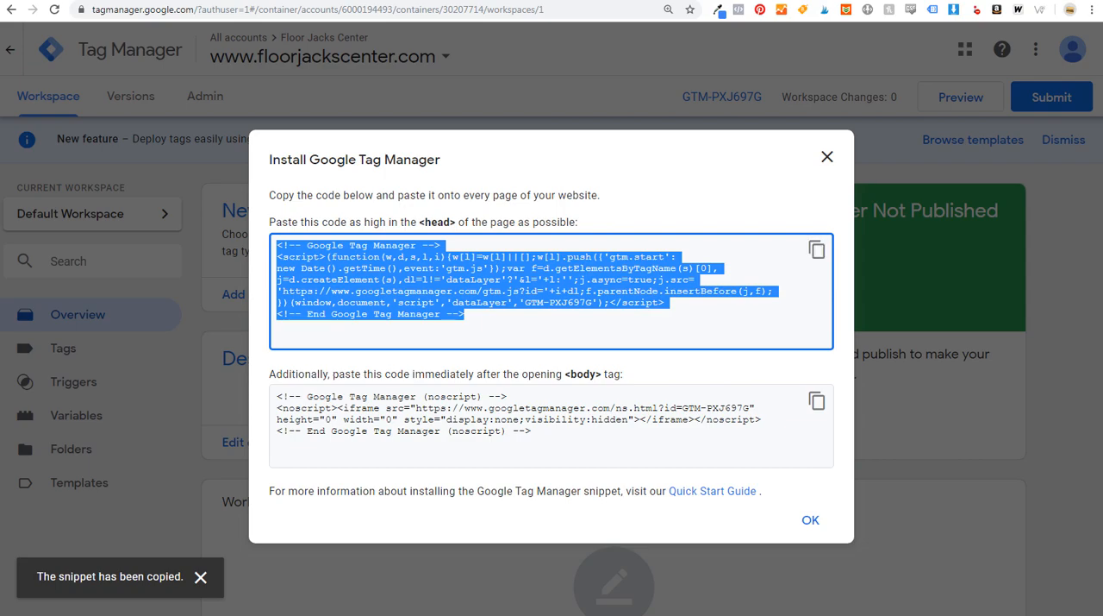
{"action": "left_click", "coordinate": [569, 3]}
{"action": "left_click", "coordinate": [284, 307]}
{"action": "key", "text": "ctrl+v"}
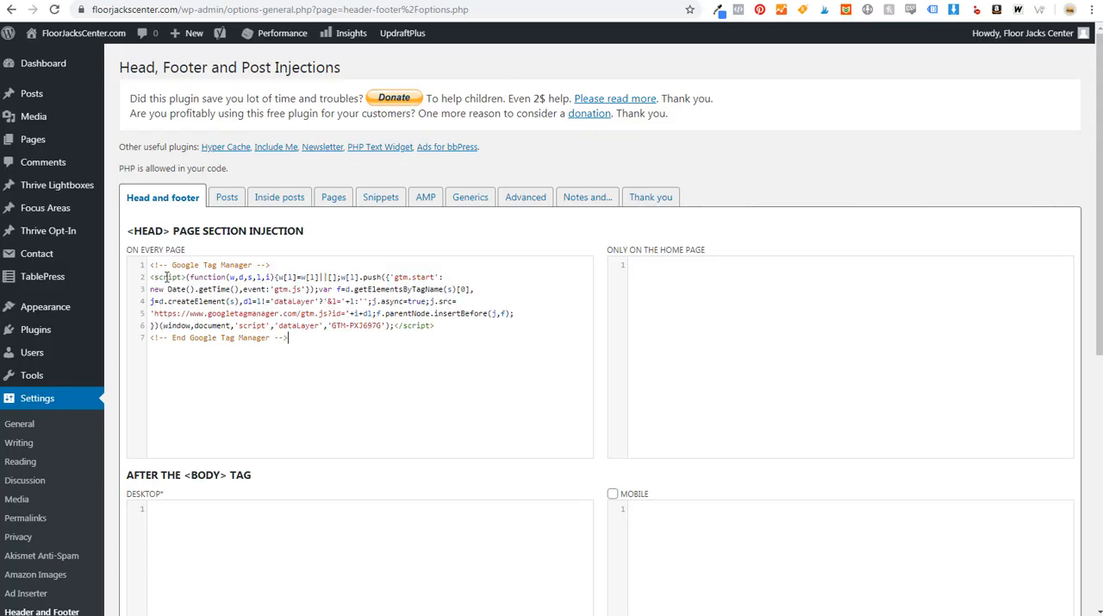
- Copy the Tag Manager noscript snippet into the WordPress plugin's desktop code field after the body tag
{"action": "scroll", "coordinate": [674, 323], "scroll_direction": "down", "scroll_amount": 1}
{"action": "scroll", "coordinate": [668, 312], "scroll_direction": "down", "scroll_amount": 3}
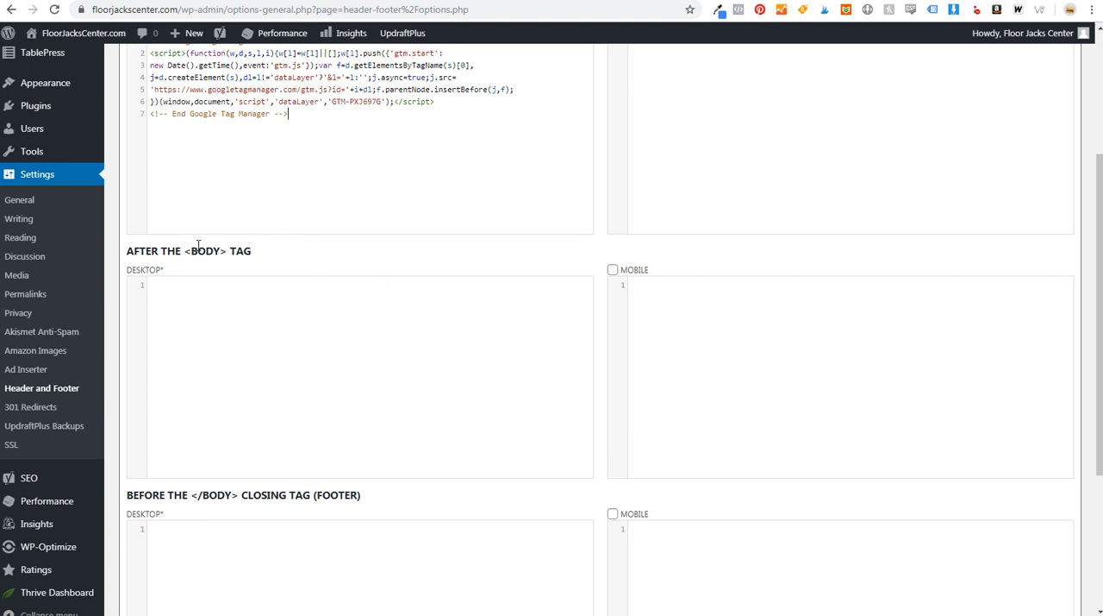
{"action": "left_click", "coordinate": [893, 1]}
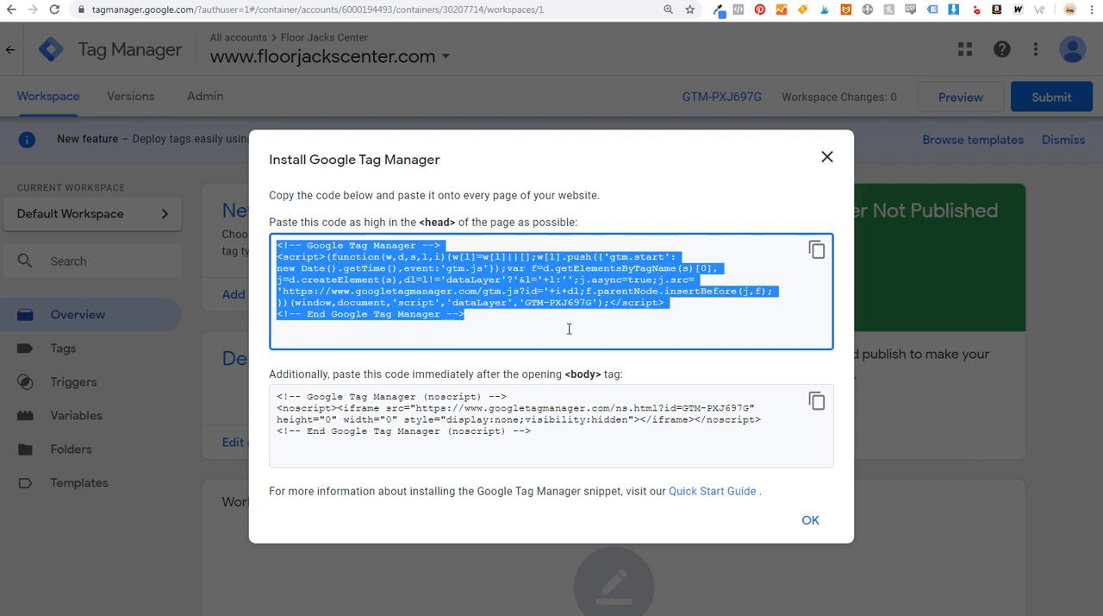
{"action": "left_click", "coordinate": [817, 401]}
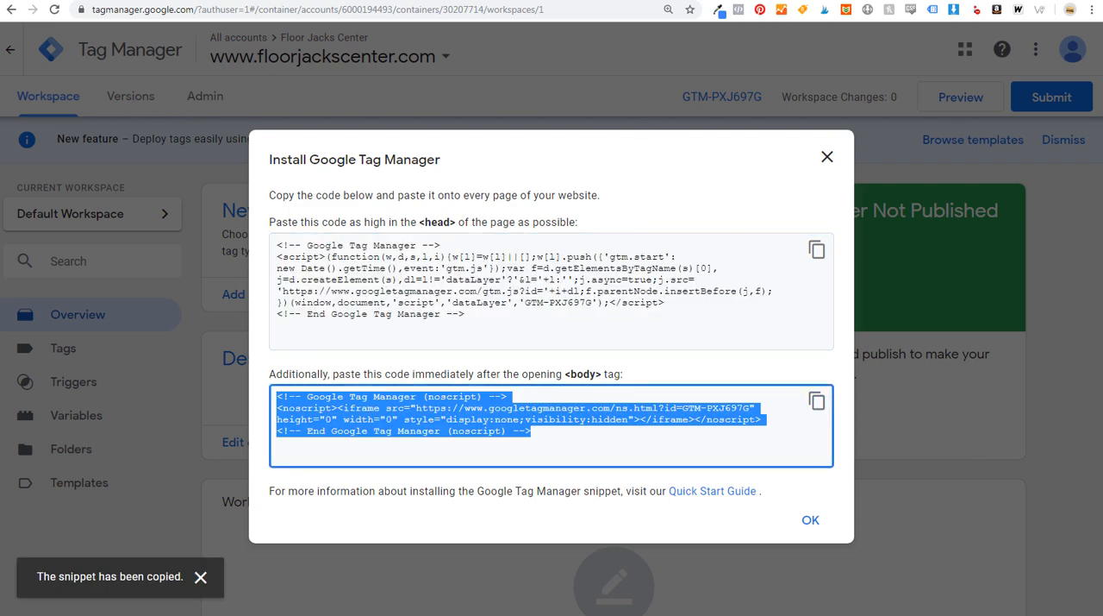
{"action": "left_click", "coordinate": [586, 1]}
{"action": "left_click", "coordinate": [276, 350]}
{"action": "key", "text": "ctrl+v"}
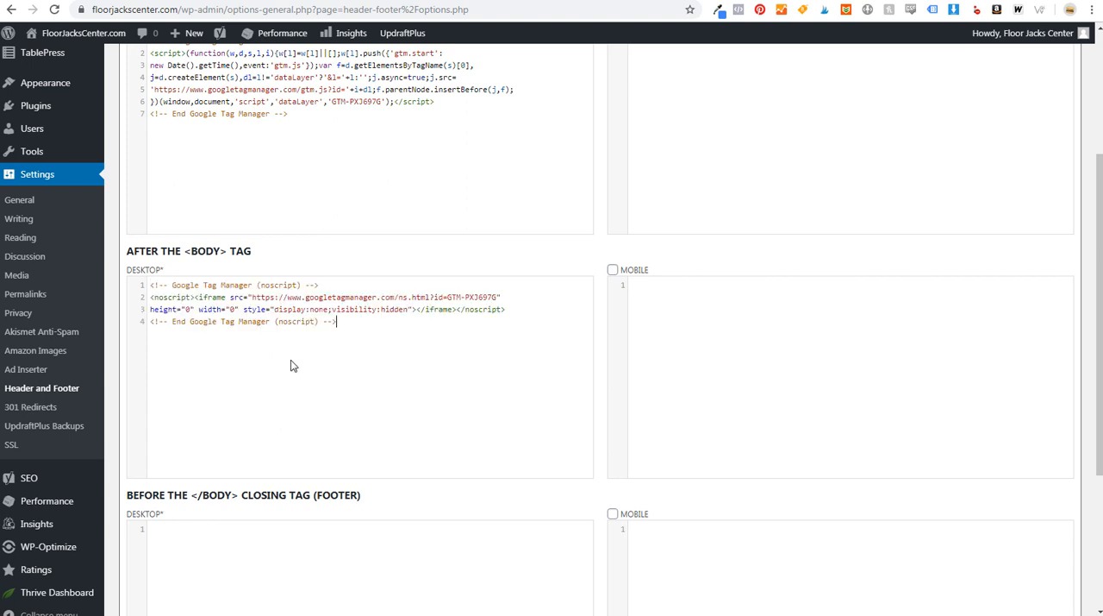
- Add the same noscript snippet to the mobile field after the body tag, enable the mobile version and save the settings
{"action": "left_click", "coordinate": [702, 350]}
{"action": "key", "text": "ctrl+v"}
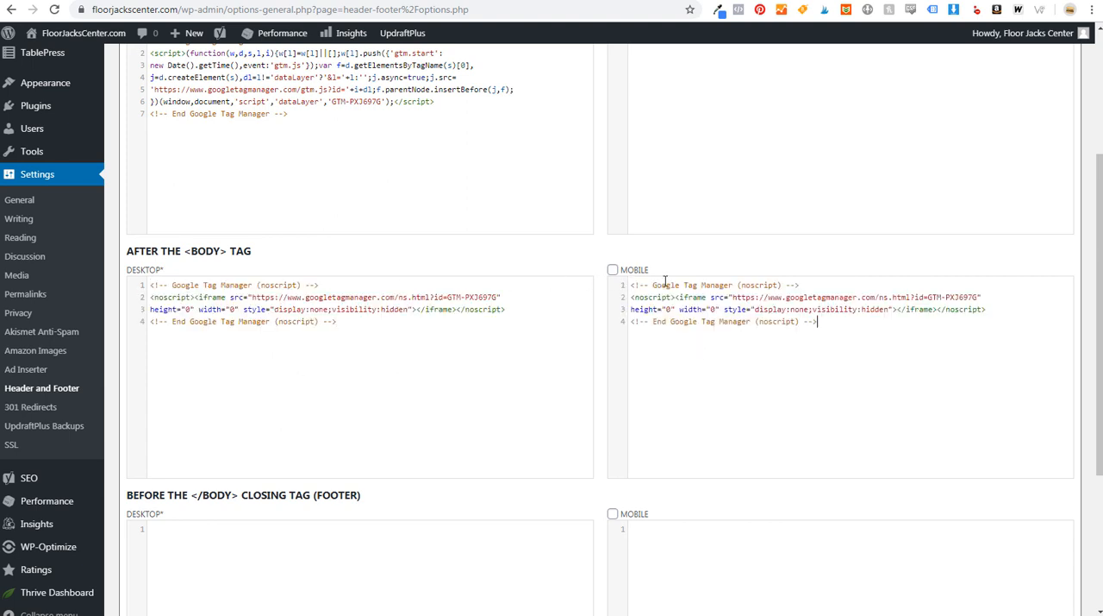
{"action": "left_click", "coordinate": [613, 269]}
{"action": "scroll", "coordinate": [512, 248], "scroll_direction": "down", "scroll_amount": 1}
{"action": "scroll", "coordinate": [492, 192], "scroll_direction": "down", "scroll_amount": 5}
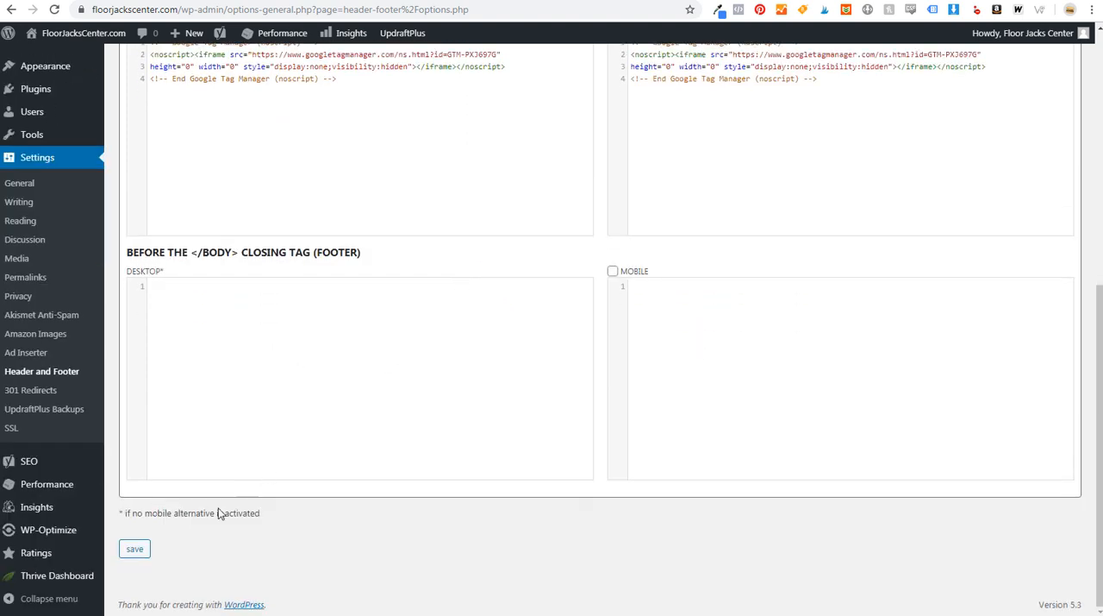
{"action": "left_click", "coordinate": [135, 547]}
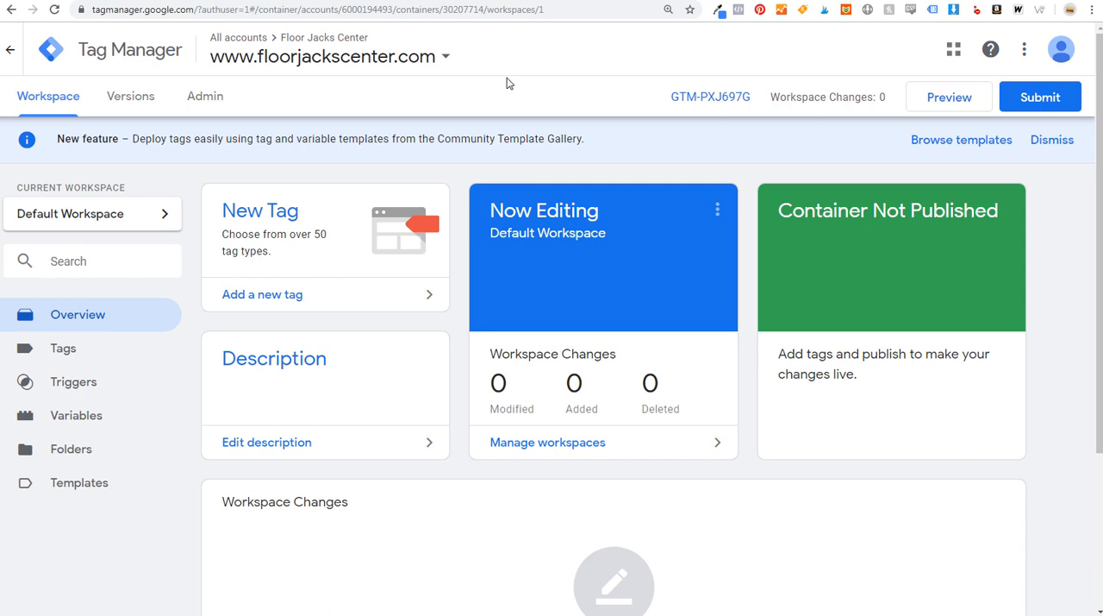
- In Google Analytics, set up an account named Floor Jacks Center with all recommended data sharing options and Web as the measurement target
{"action": "left_click", "coordinate": [849, 1]}
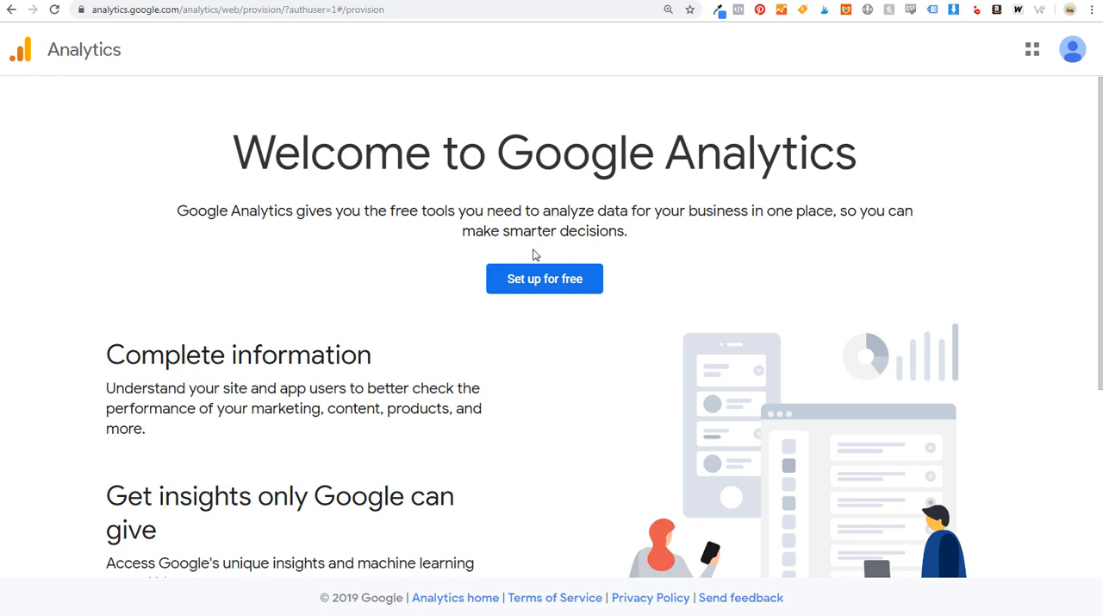
{"action": "left_click", "coordinate": [532, 280]}
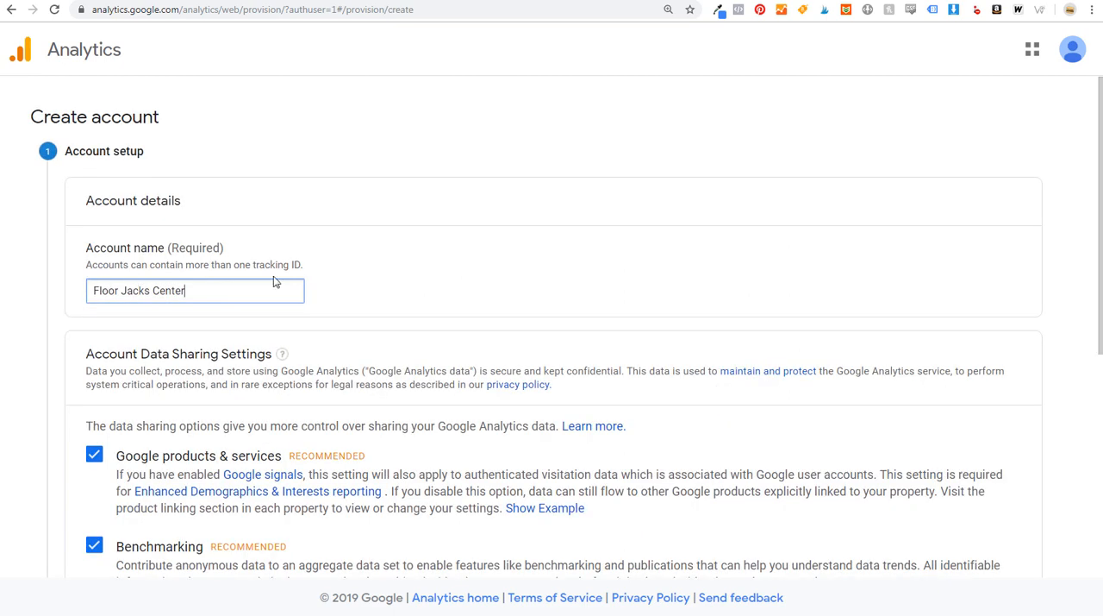
{"action": "scroll", "coordinate": [528, 220], "scroll_direction": "down", "scroll_amount": 3}
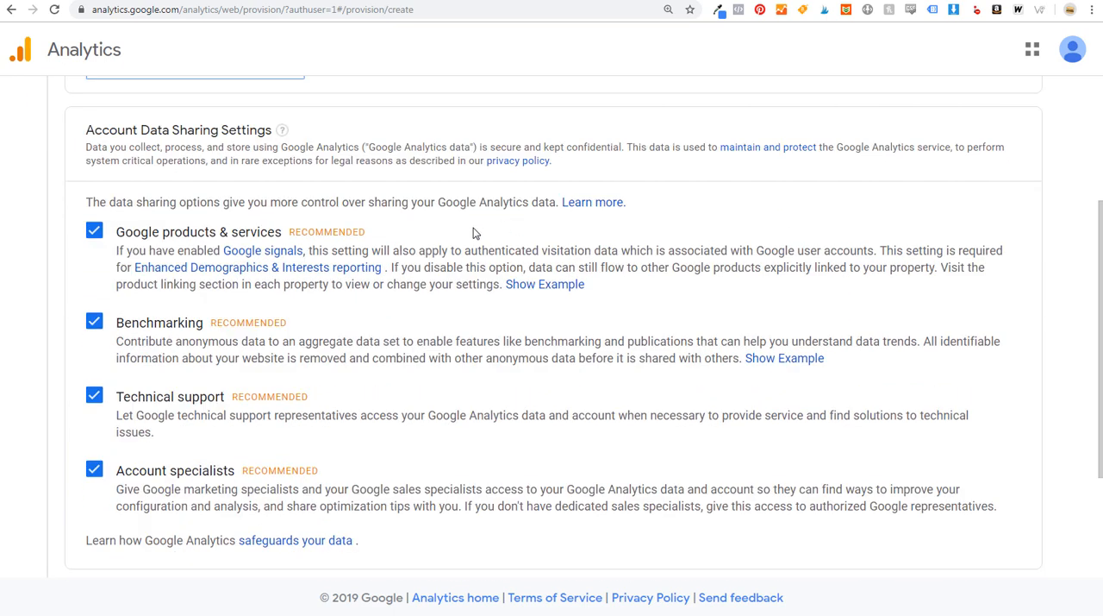
{"action": "scroll", "coordinate": [432, 320], "scroll_direction": "down", "scroll_amount": 2}
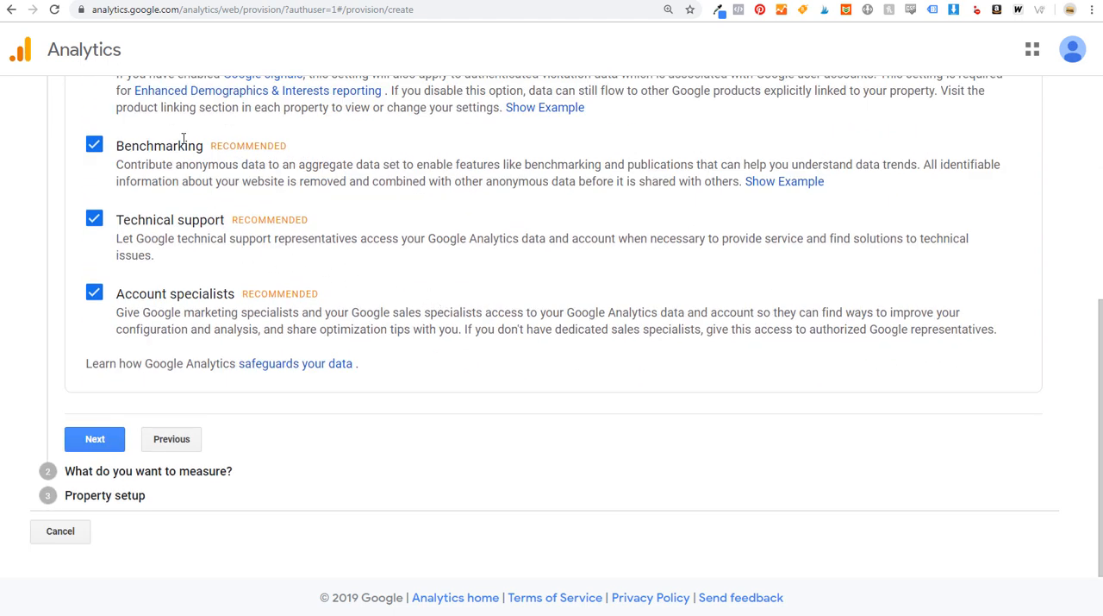
{"action": "left_click", "coordinate": [109, 439]}
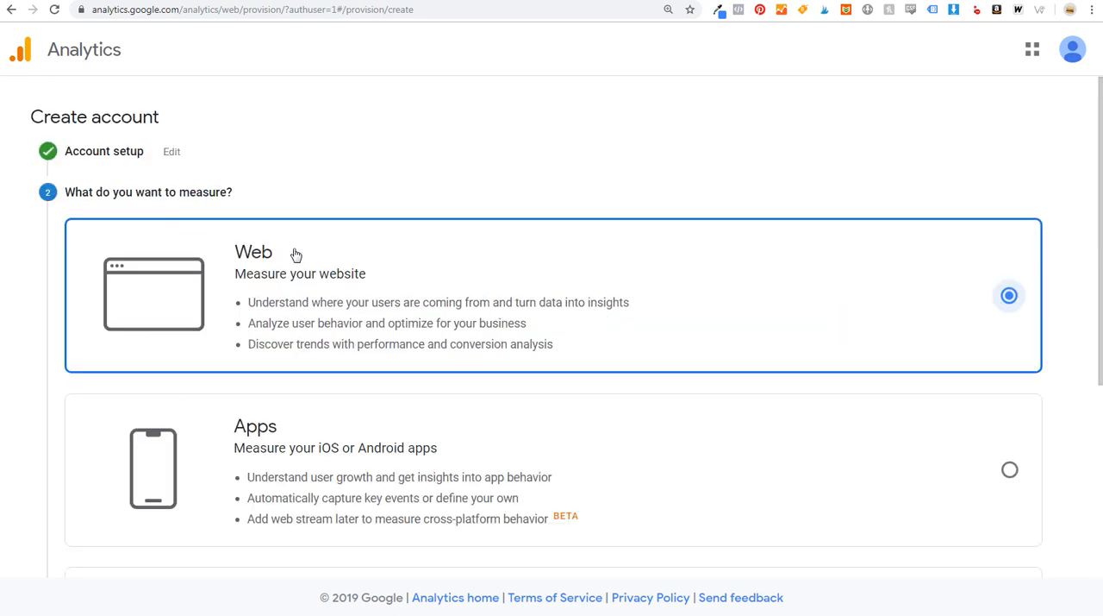
{"action": "scroll", "coordinate": [305, 288], "scroll_direction": "down", "scroll_amount": 4}
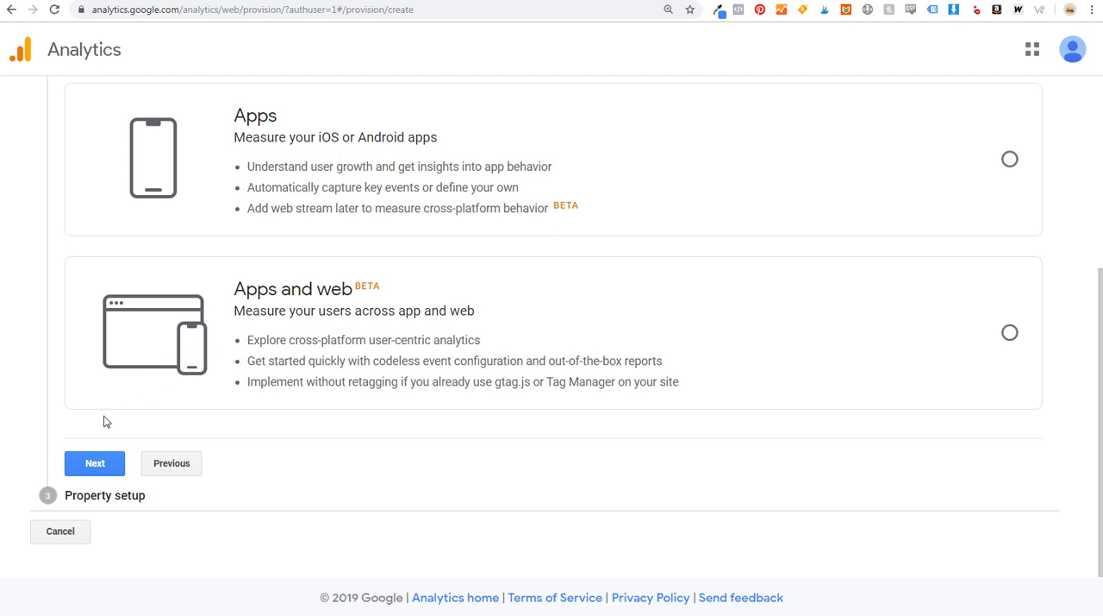
{"action": "left_click", "coordinate": [93, 461]}
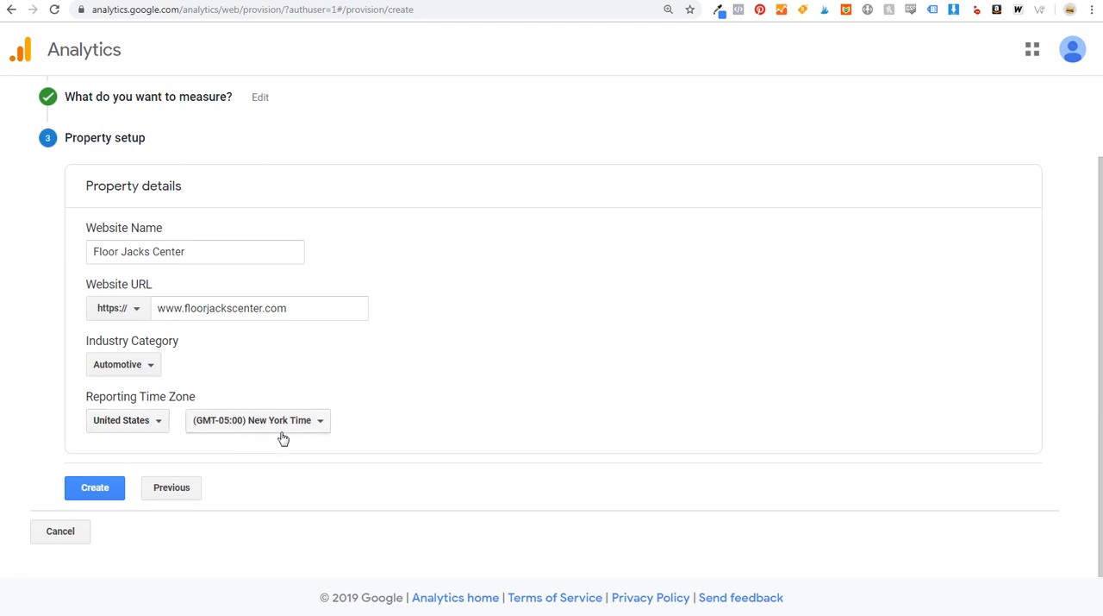
{"action": "left_click", "coordinate": [95, 488]}
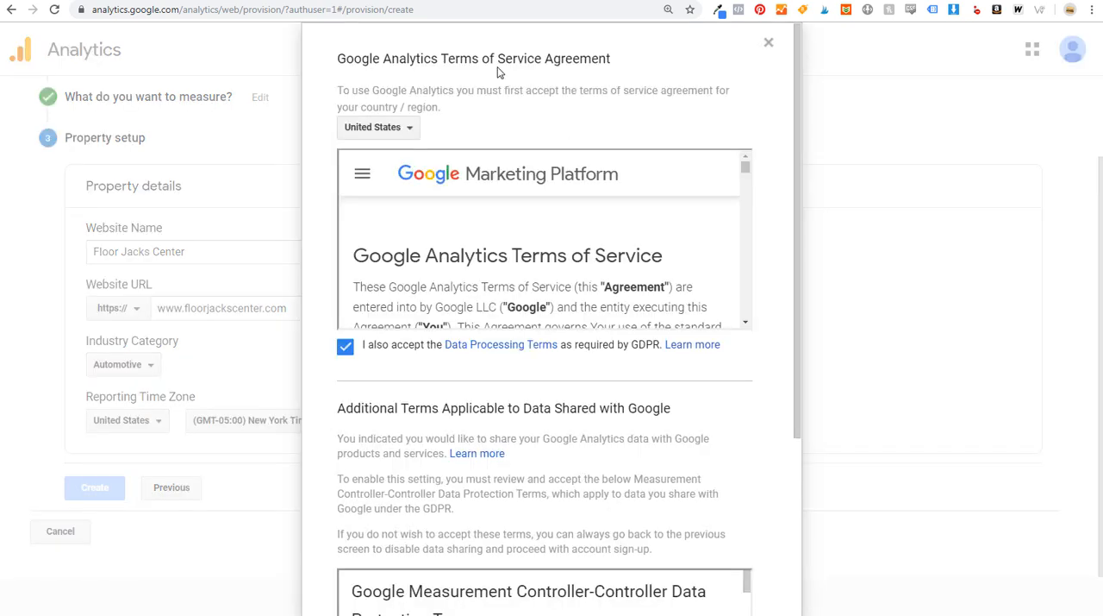
{"action": "left_click_drag", "start_coordinate": [795, 72], "coordinate": [811, 273]}
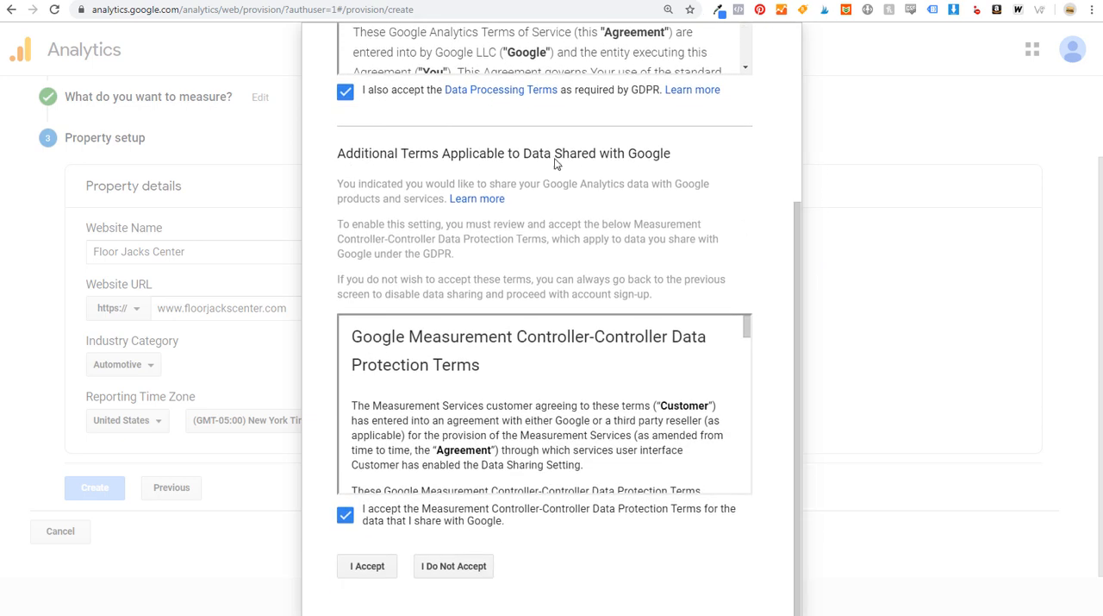
{"action": "left_click", "coordinate": [364, 566]}
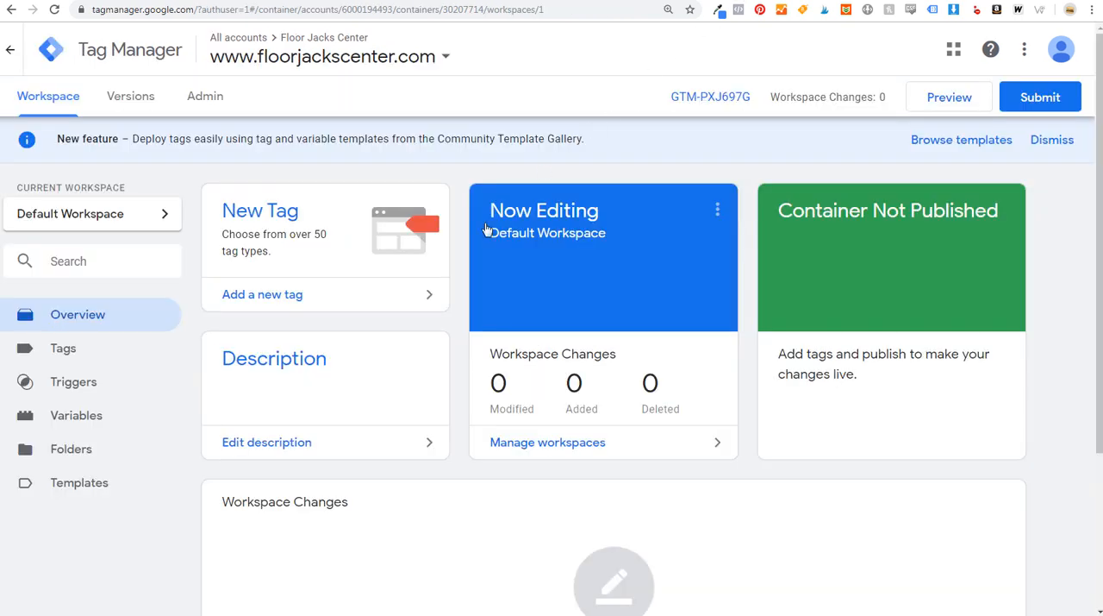
- In Google Tag Manager, add a new tag named Google Analytics with the tag type Google Analytics: Universal Analytics
{"action": "left_click", "coordinate": [333, 296]}
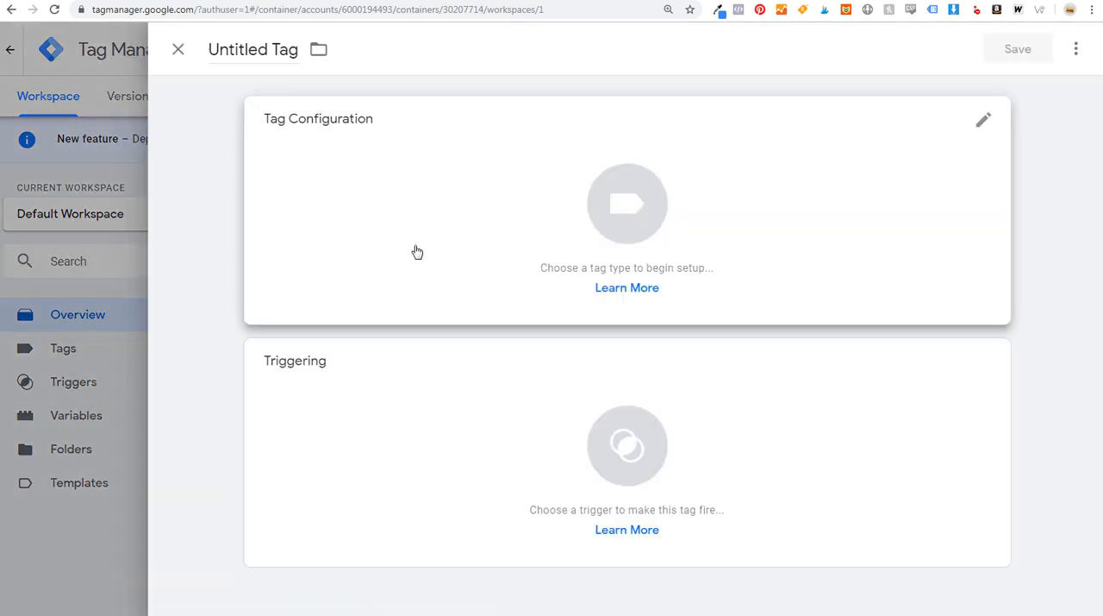
{"action": "double_click", "coordinate": [237, 54]}
{"action": "triple_click", "coordinate": [251, 43]}
{"action": "type", "text": "Google Analytics"}
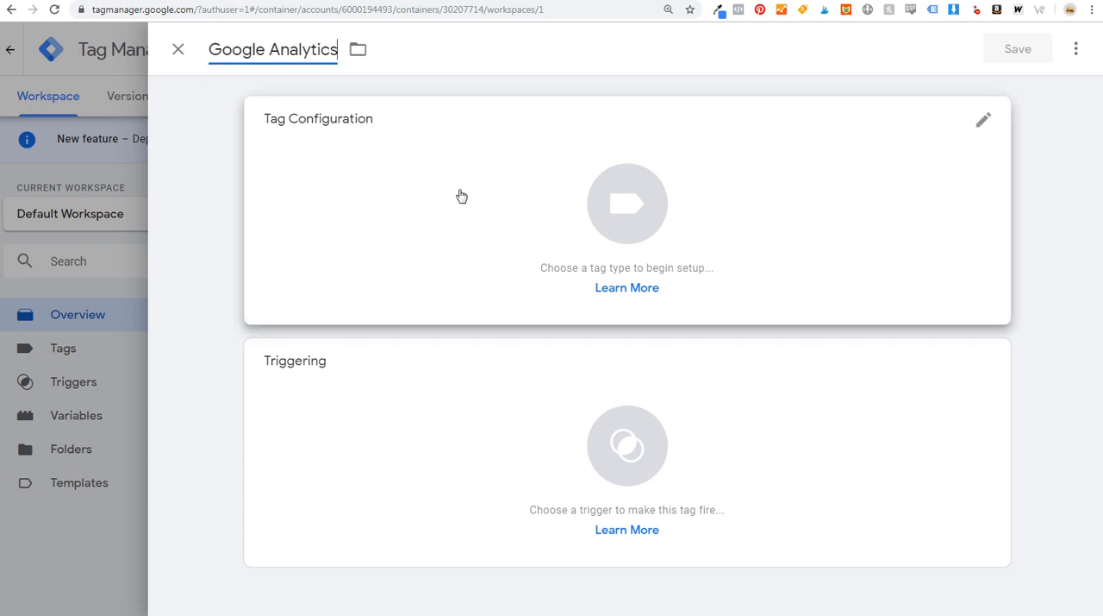
{"action": "left_click", "coordinate": [460, 188]}
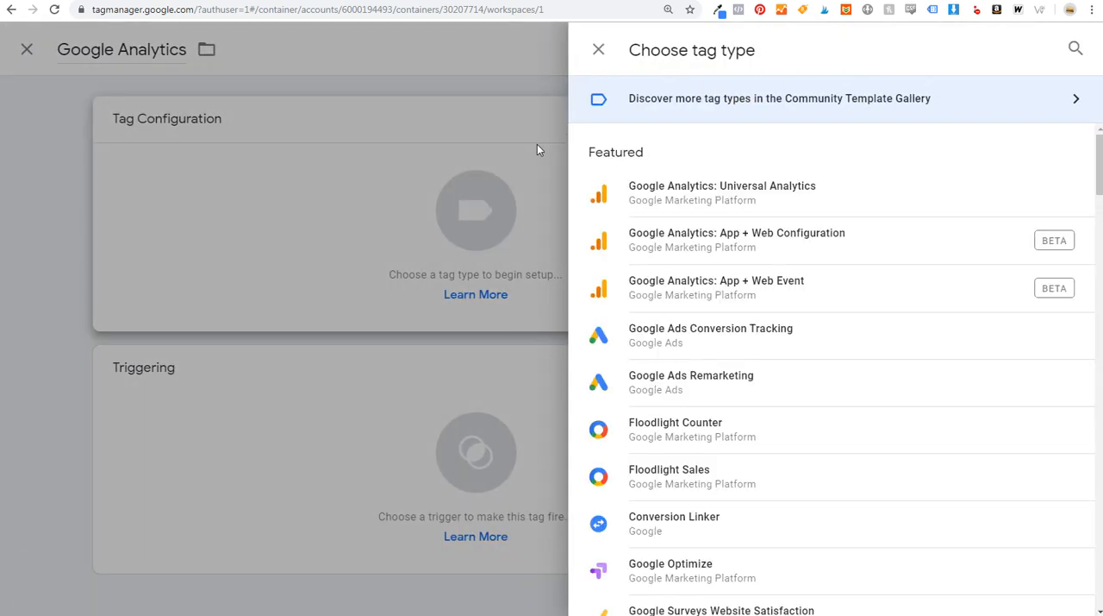
{"action": "left_click", "coordinate": [731, 191]}
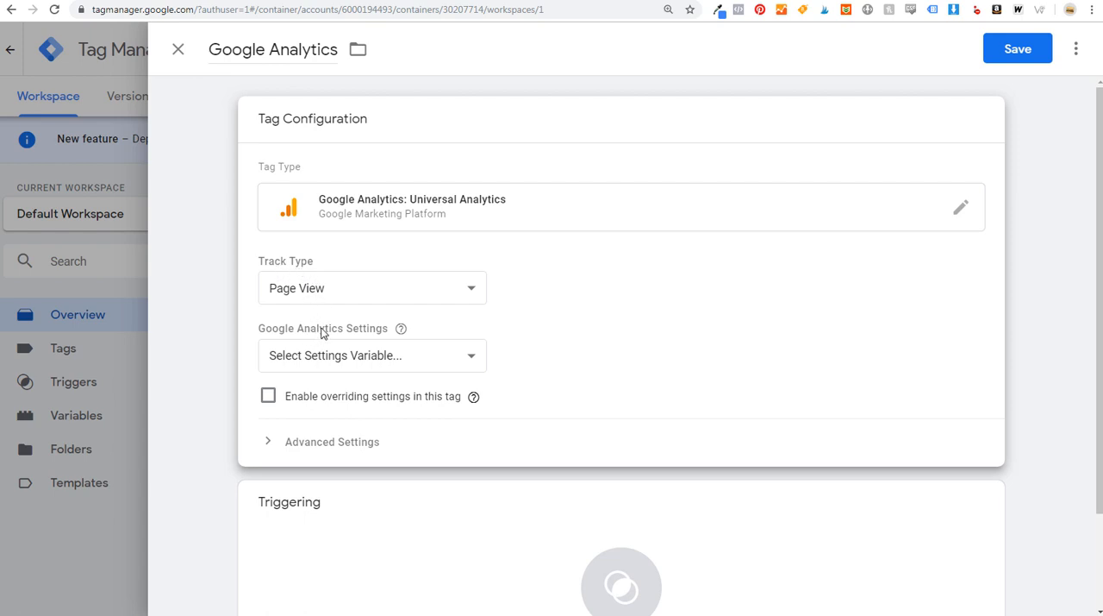
- Create a Google Analytics Settings variable named Google Analytics Tracking ID, using the tracking ID copied from the Floor Jacks Center property, and save it
{"action": "left_click", "coordinate": [330, 355]}
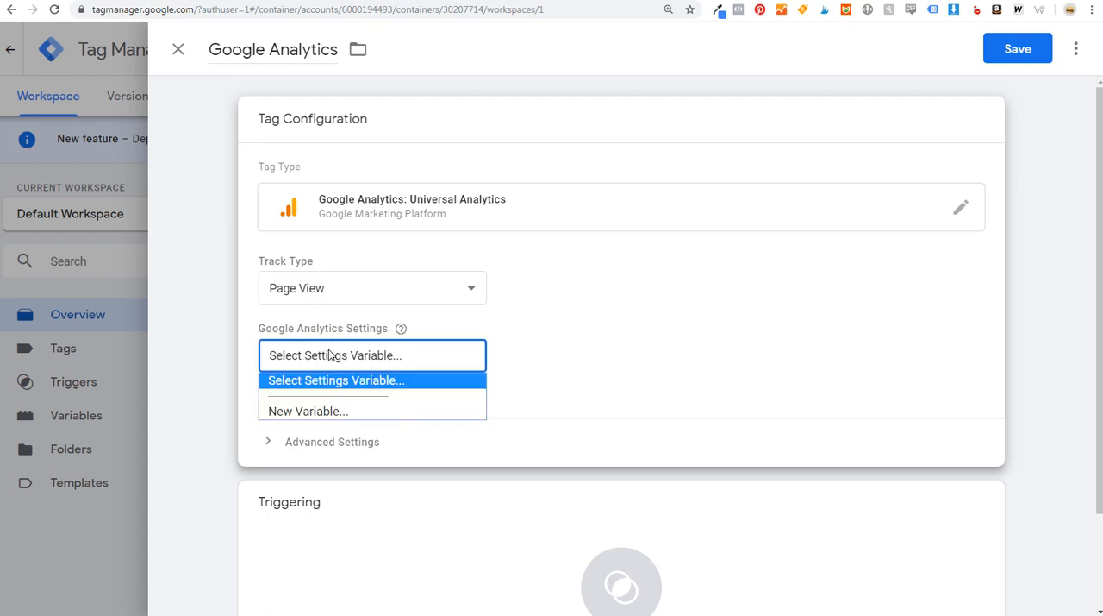
{"action": "left_click", "coordinate": [298, 411]}
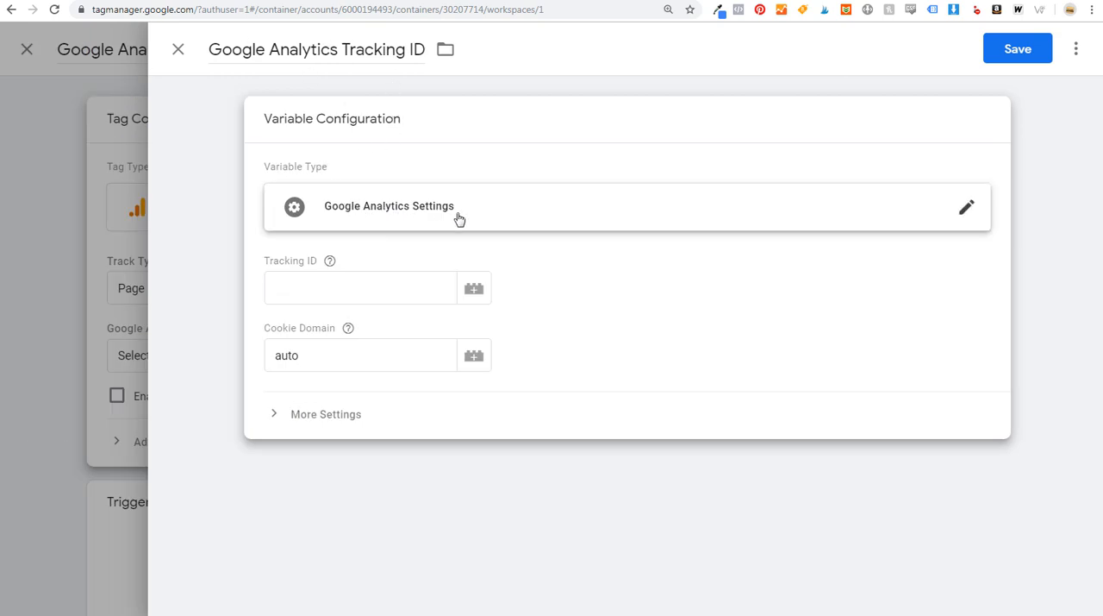
{"action": "mouse_move", "coordinate": [324, 266]}
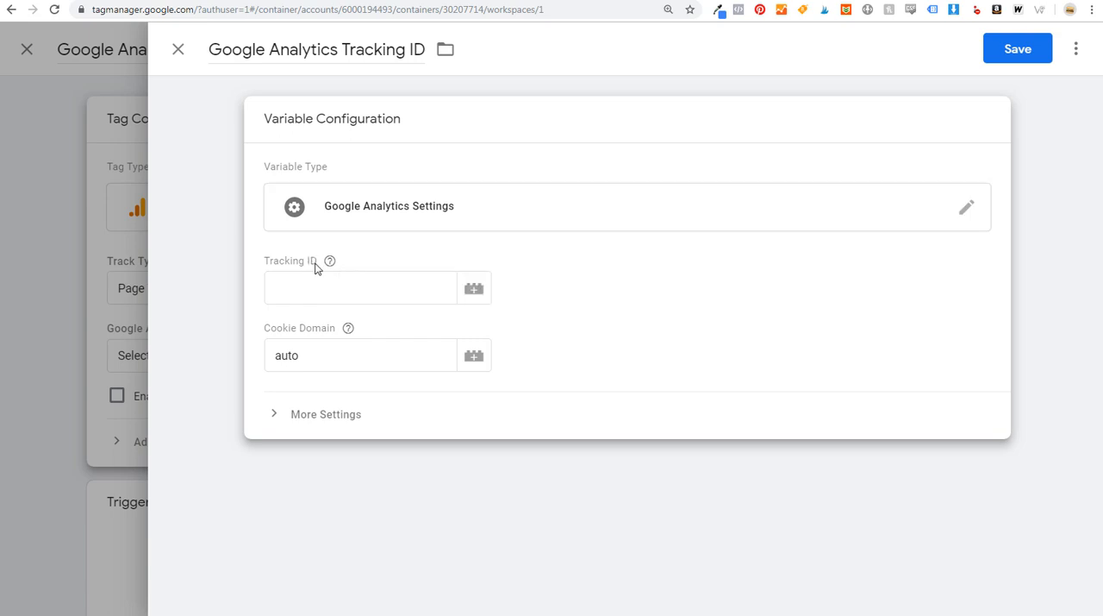
{"action": "left_click", "coordinate": [846, 9]}
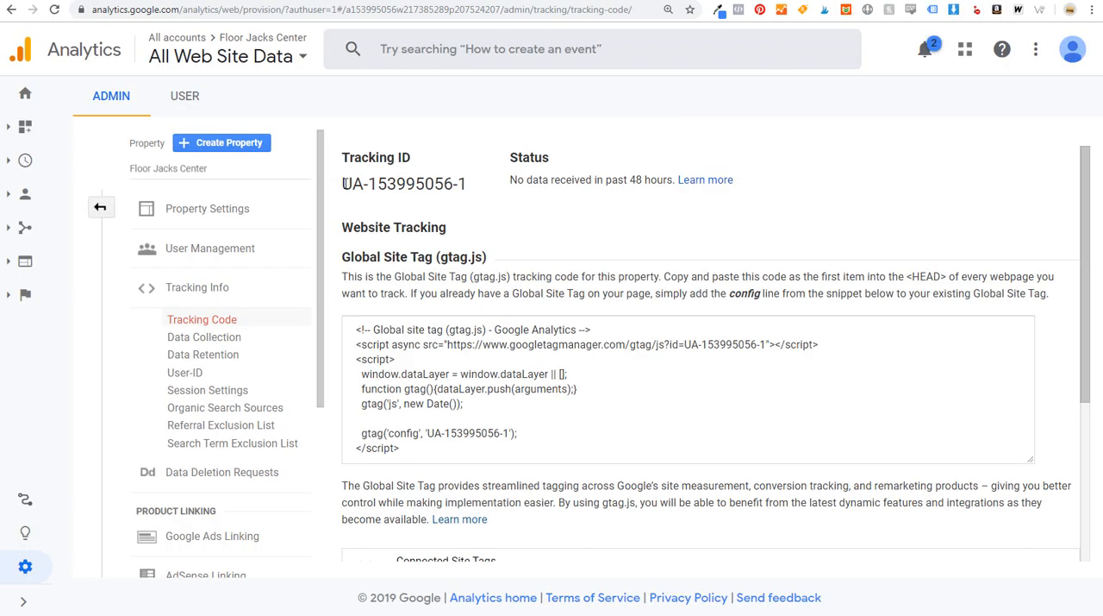
{"action": "left_click_drag", "start_coordinate": [342, 184], "coordinate": [466, 184]}
{"action": "key", "text": "ctrl+c"}
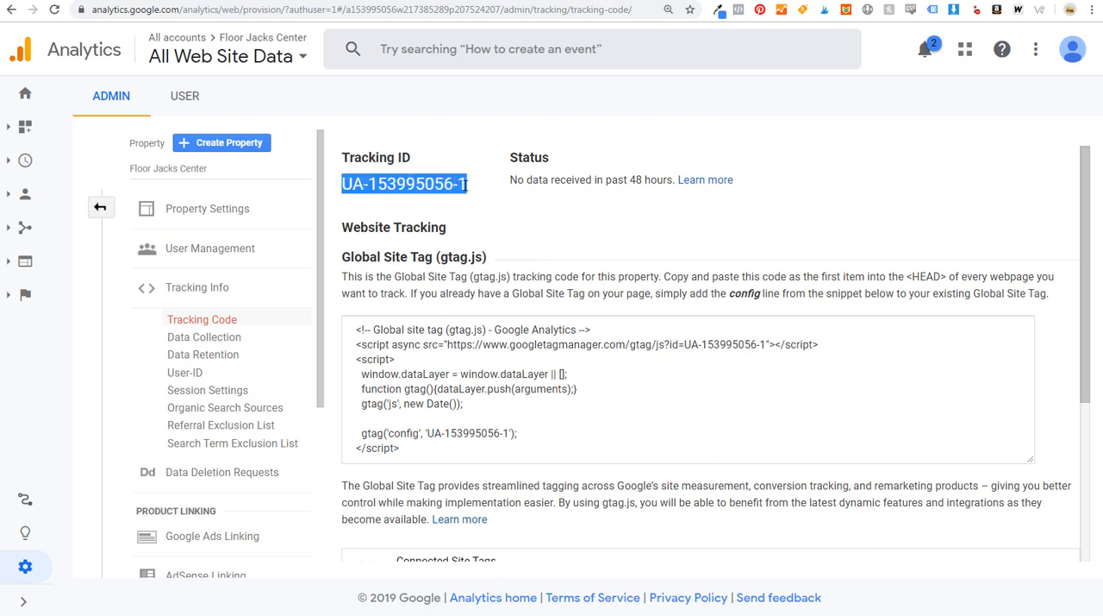
{"action": "left_click", "coordinate": [726, 1]}
{"action": "left_click", "coordinate": [377, 286]}
{"action": "key", "text": "ctrl+v"}
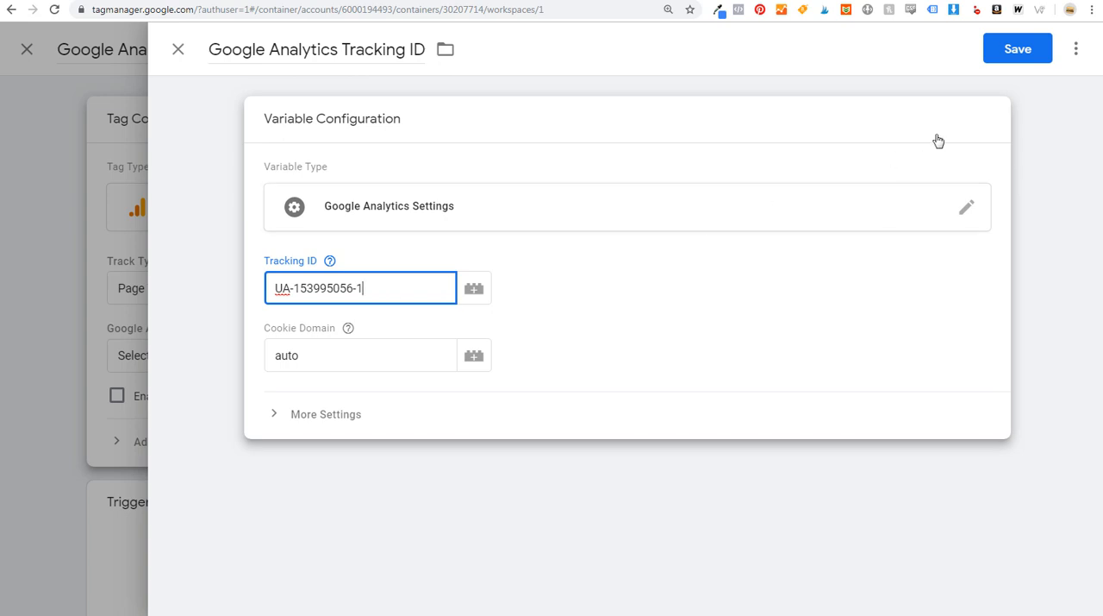
{"action": "left_click", "coordinate": [1030, 53]}
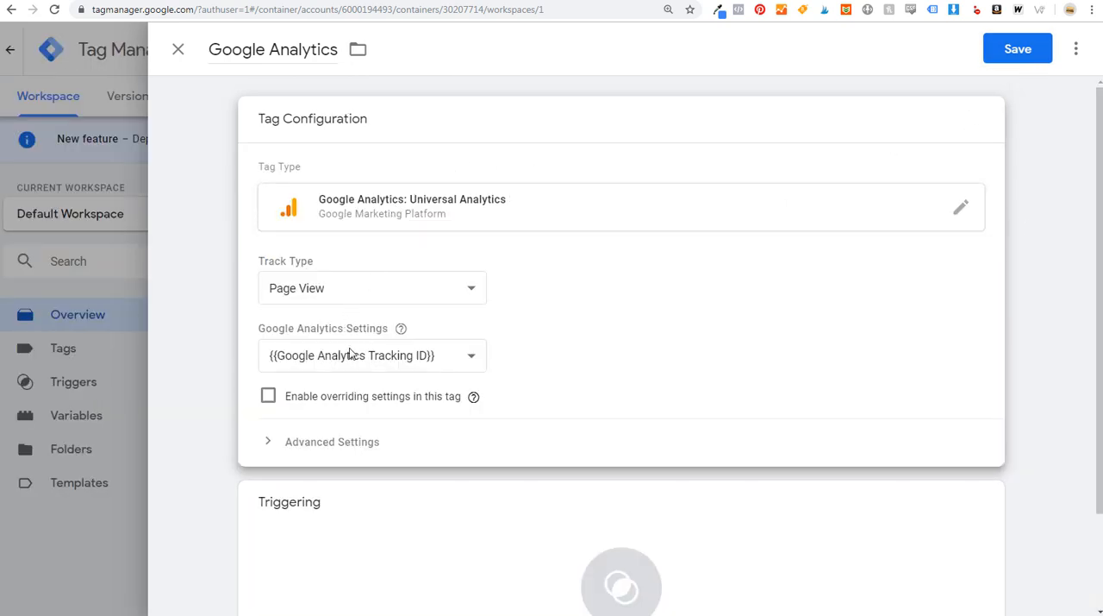
- Keep the {{Google Analytics Tracking ID}} settings variable in the tag, add the All Pages firing trigger, and save the tag
{"action": "left_click", "coordinate": [437, 369]}
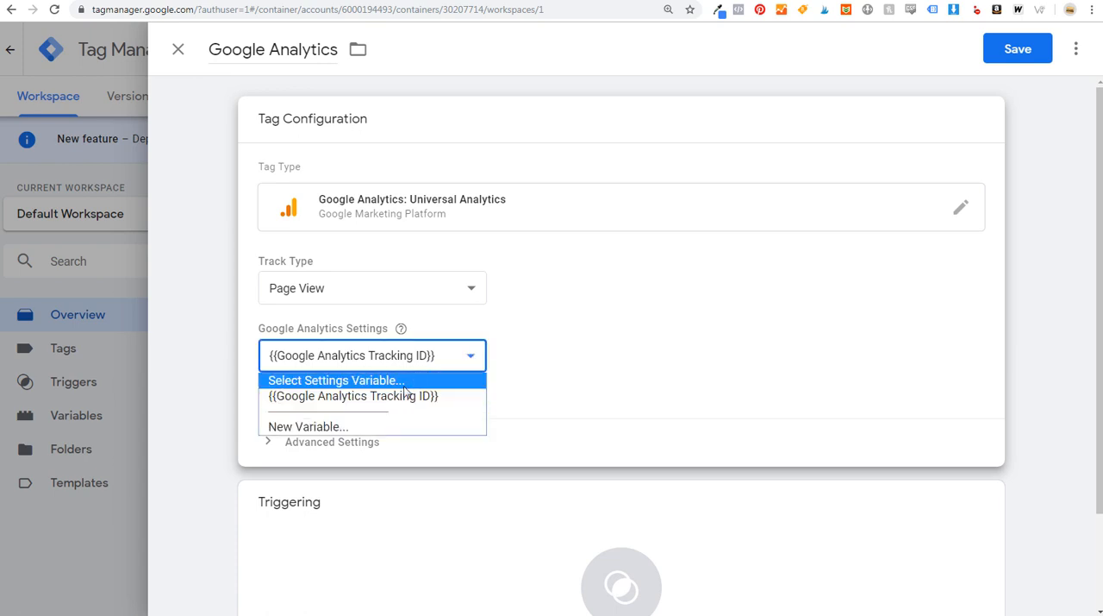
{"action": "left_click", "coordinate": [374, 402]}
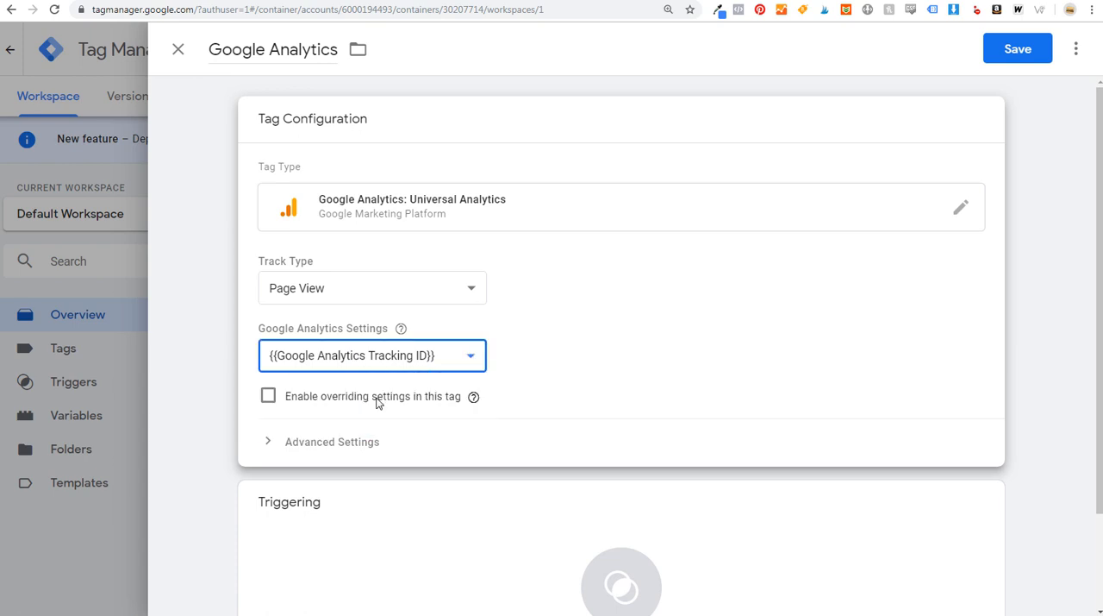
{"action": "scroll", "coordinate": [651, 336], "scroll_direction": "down", "scroll_amount": 2}
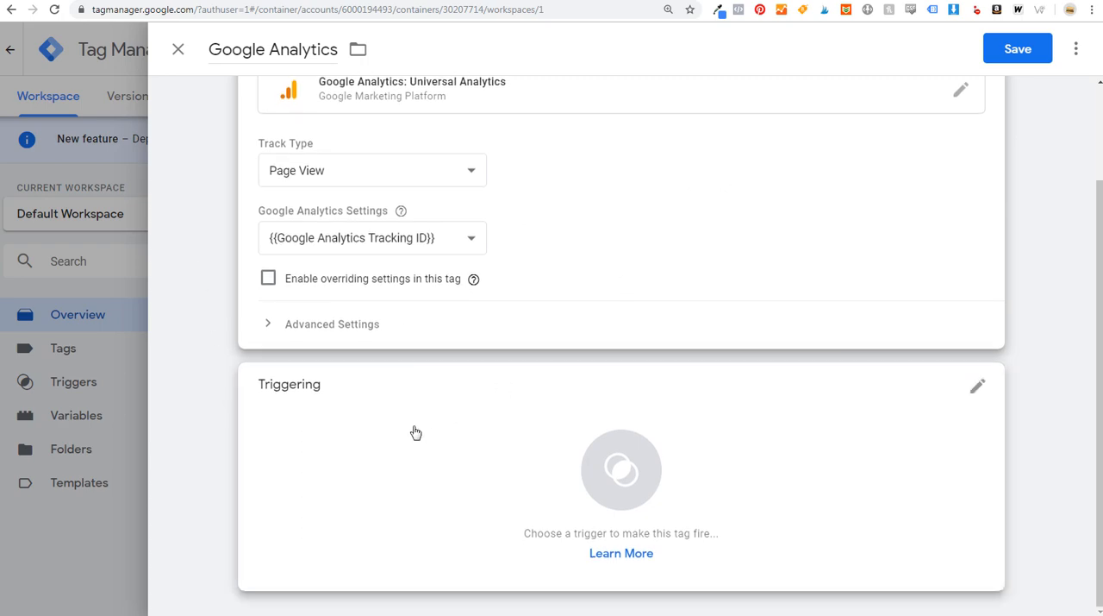
{"action": "left_click", "coordinate": [463, 444]}
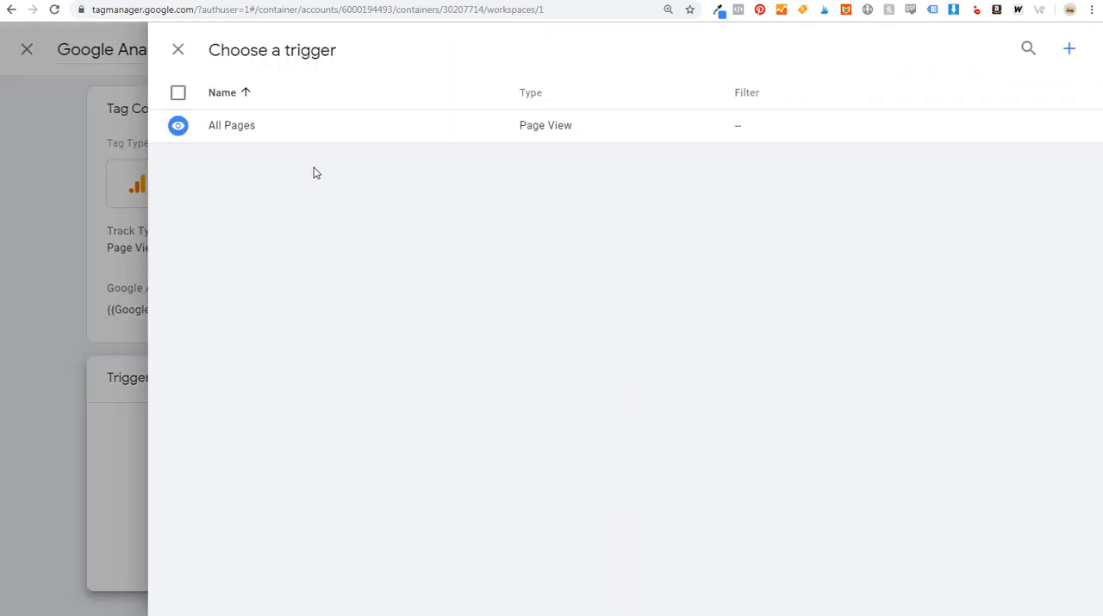
{"action": "left_click", "coordinate": [276, 129]}
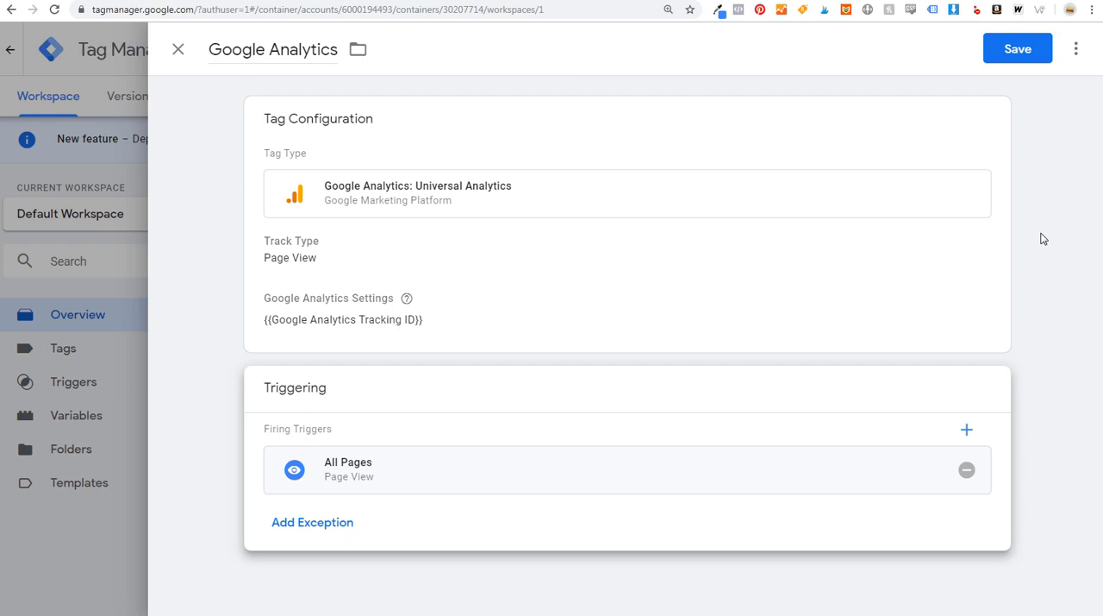
{"action": "left_click", "coordinate": [1031, 54]}
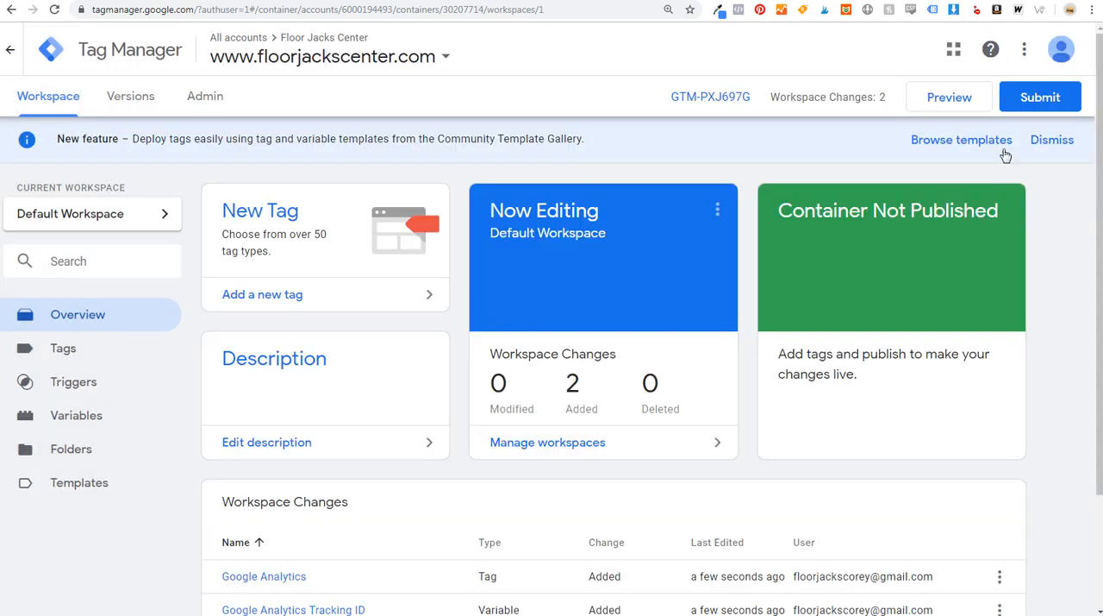
- Submit the workspace changes with version name and description Added Google Analytics, and publish them to the Live environment
{"action": "left_click", "coordinate": [1028, 107]}
{"action": "left_click", "coordinate": [421, 238]}
{"action": "type", "text": "Added Google Analytics"}
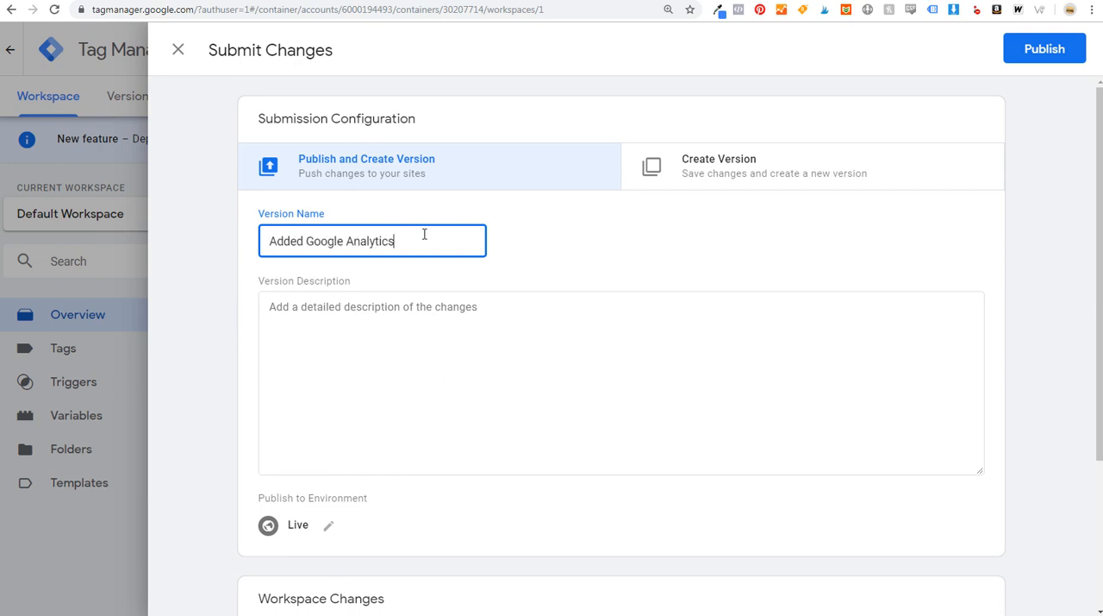
{"action": "key", "text": "ctrl+a"}
{"action": "key", "text": "ctrl+c"}
{"action": "left_click", "coordinate": [348, 372]}
{"action": "key", "text": "ctrl+v"}
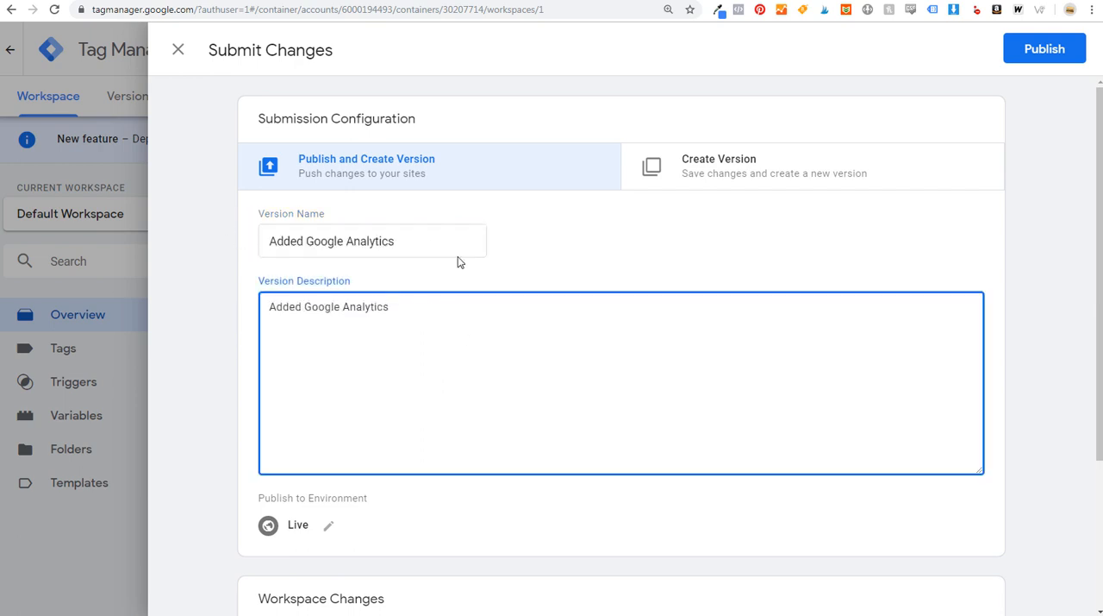
{"action": "left_click", "coordinate": [1053, 57]}
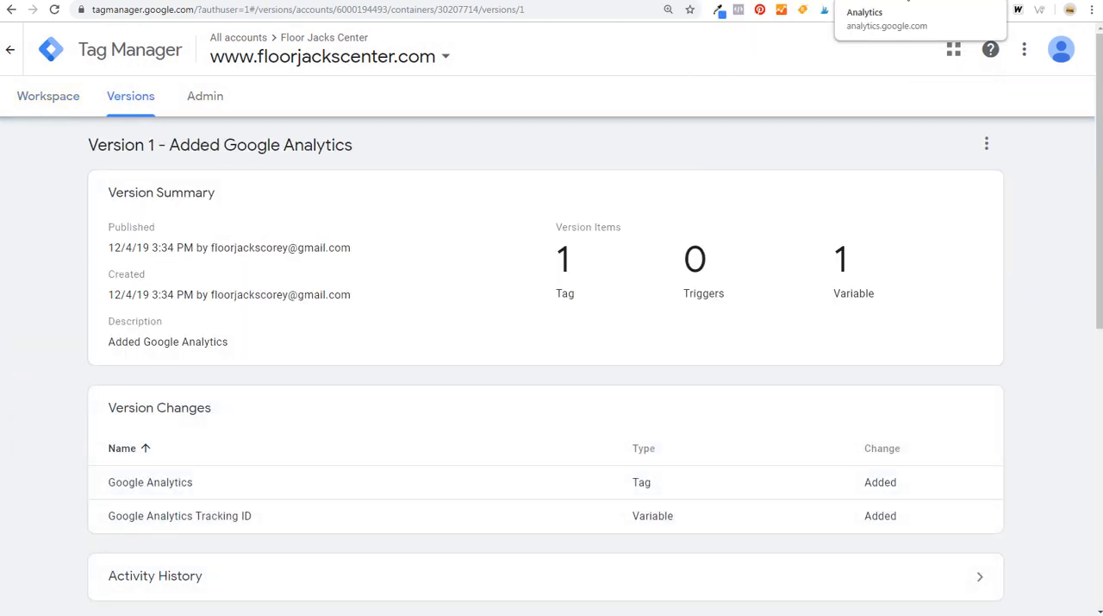
- Switch to the Google Webmasters page, open Search Console from there and get past its welcome message
{"action": "left_click", "coordinate": [907, 0]}
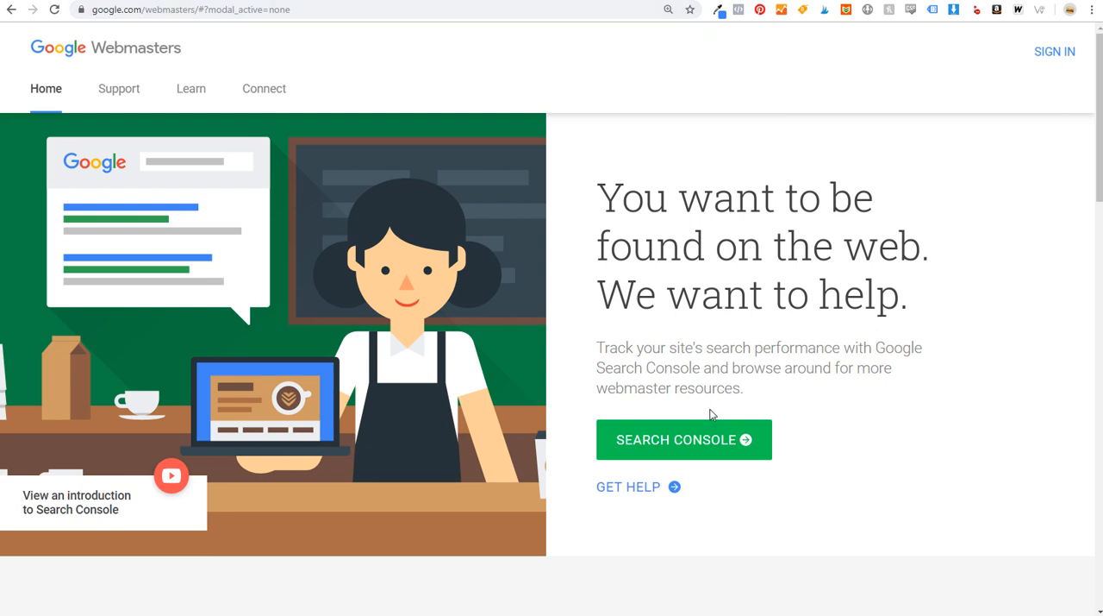
{"action": "left_click", "coordinate": [687, 442]}
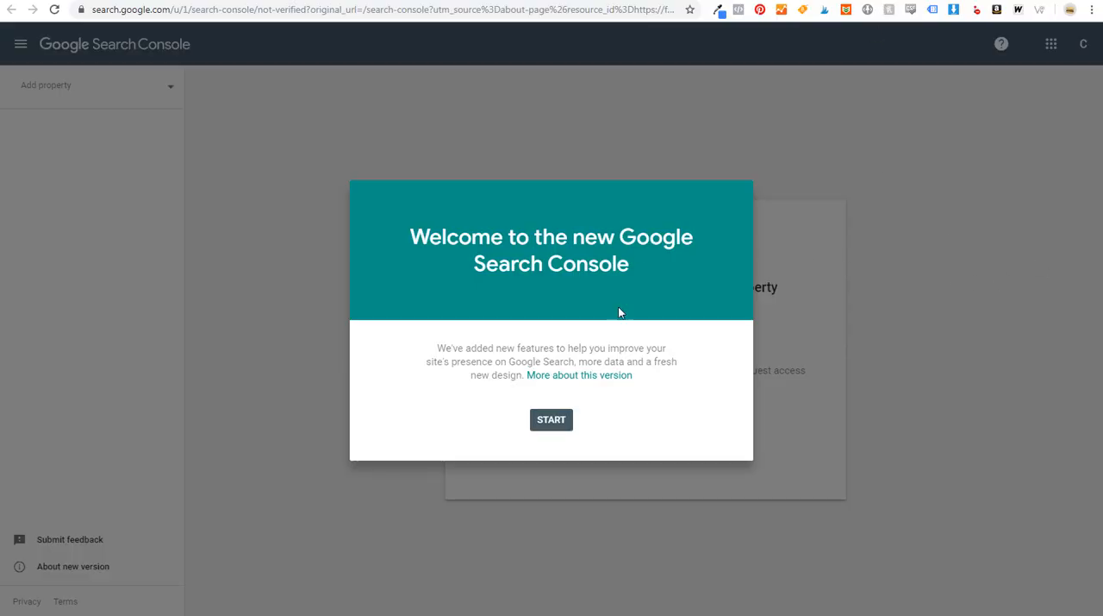
{"action": "left_click", "coordinate": [559, 425]}
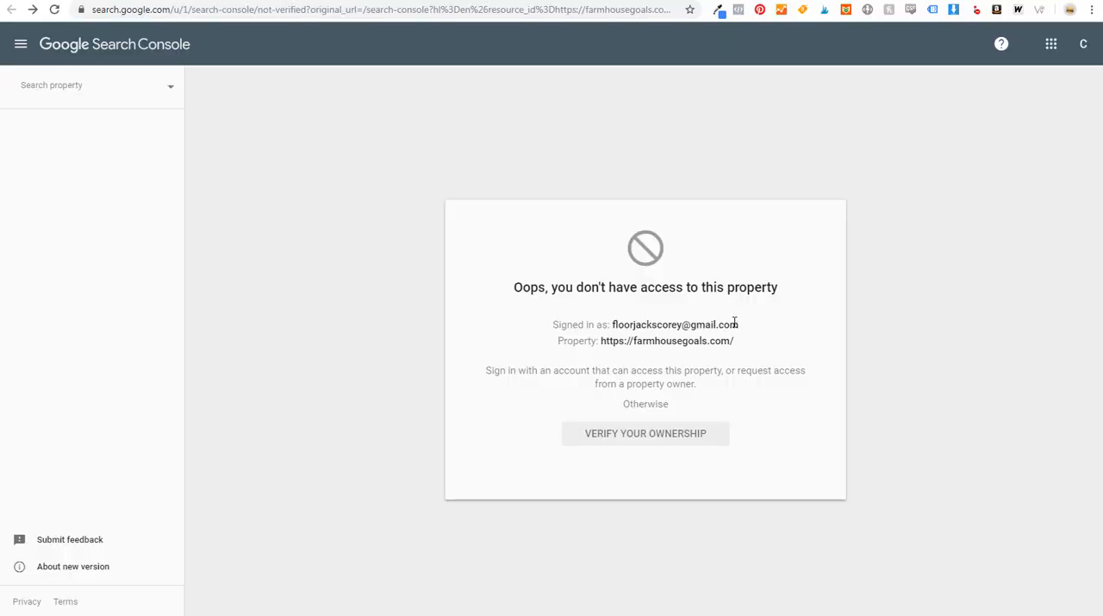
{"action": "left_click_drag", "start_coordinate": [658, 342], "coordinate": [686, 342]}
{"action": "left_click", "coordinate": [695, 341]}
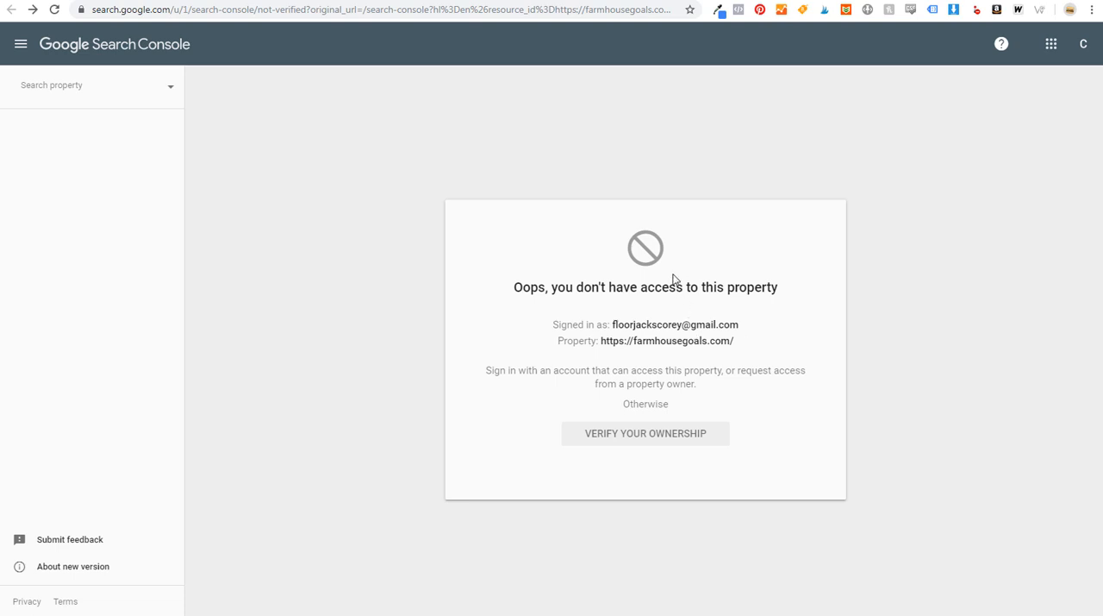
- Add a new Domain property for floorjackscenter.com in Search Console and continue to ownership verification
{"action": "left_click", "coordinate": [121, 90]}
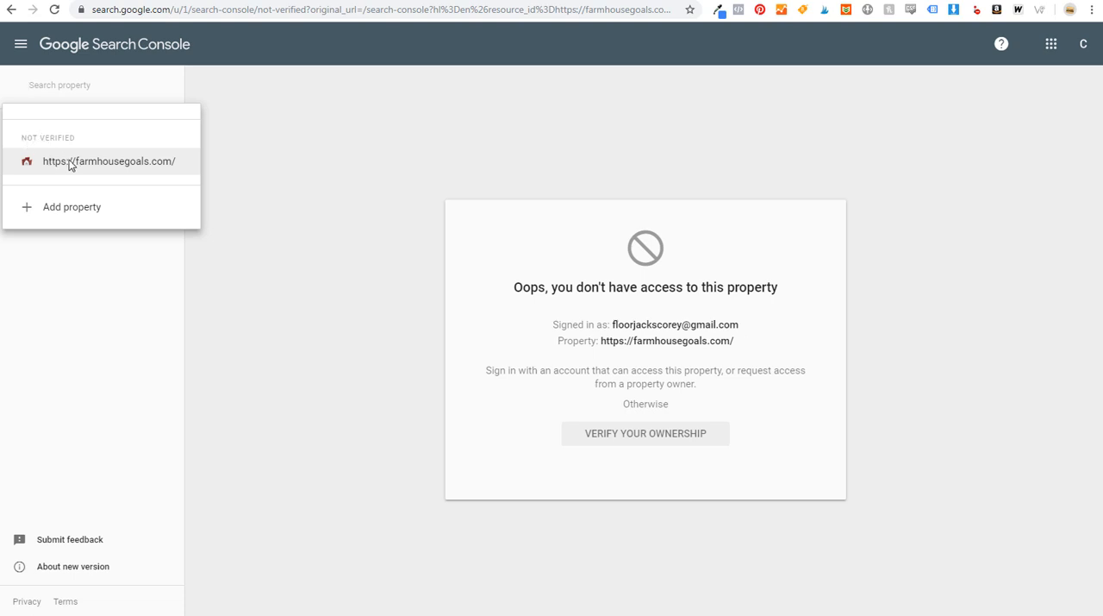
{"action": "left_click", "coordinate": [52, 208]}
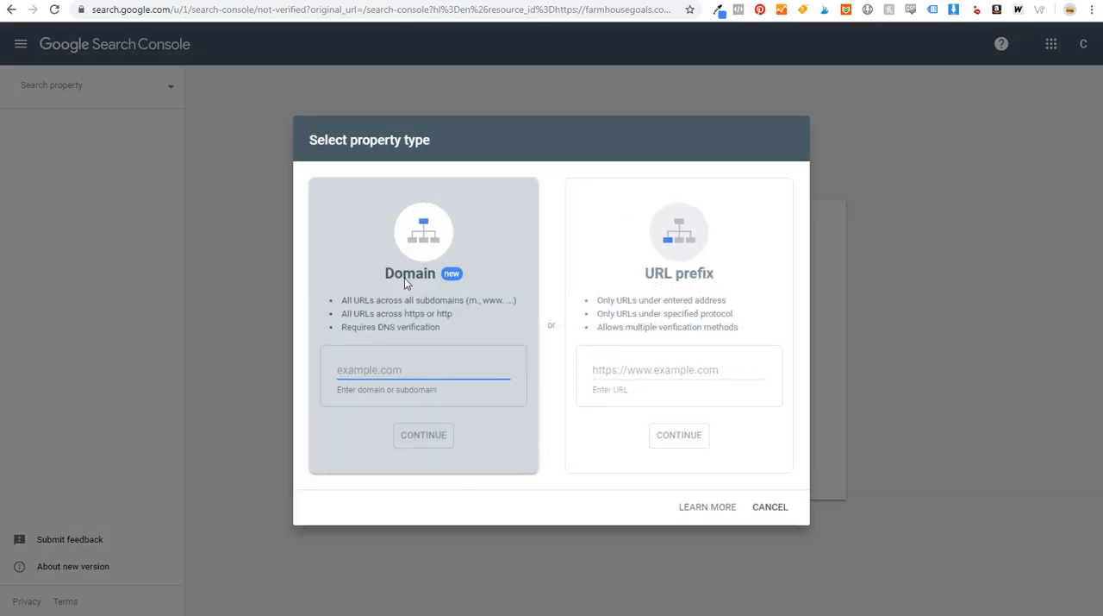
{"action": "type", "text": "floorjackscenter.com"}
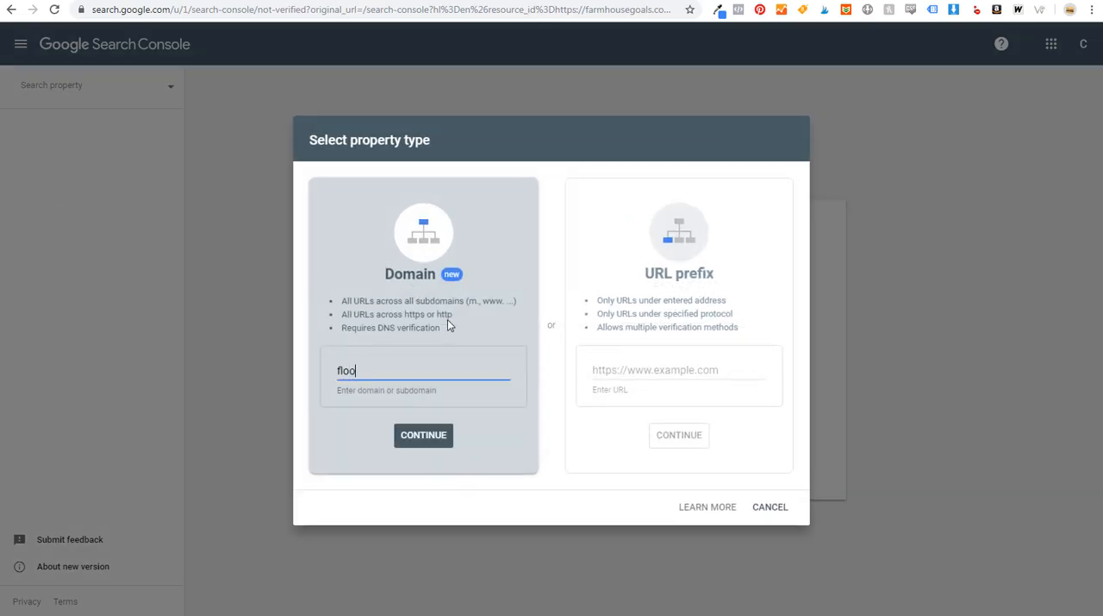
{"action": "left_click", "coordinate": [426, 441]}
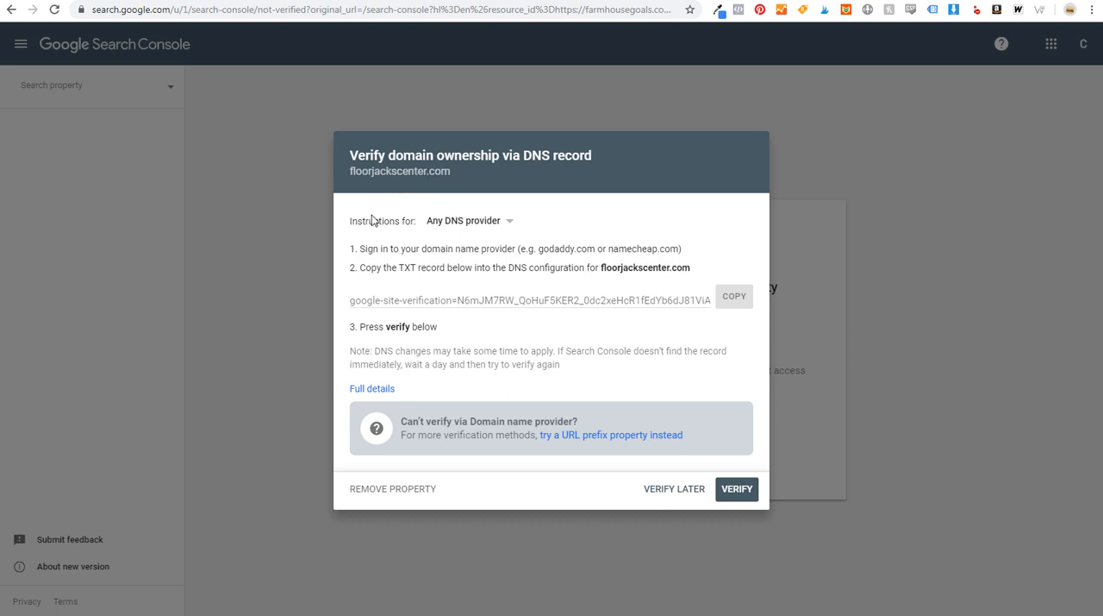
- Look through the DNS providers offered for the verification instructions and keep Any DNS provider
{"action": "left_click", "coordinate": [490, 220]}
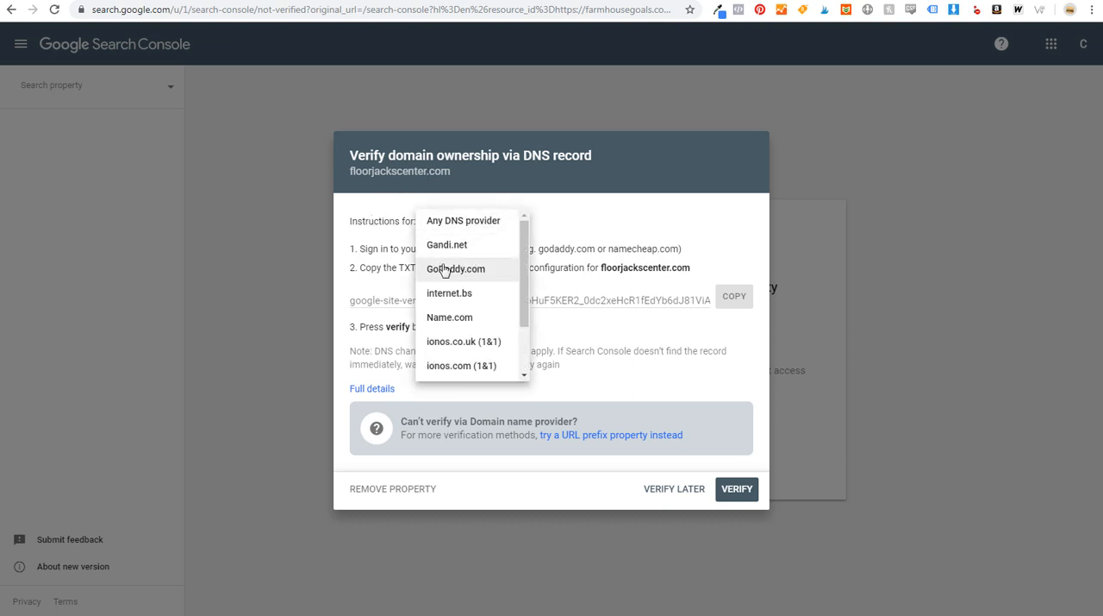
{"action": "scroll", "coordinate": [451, 258], "scroll_direction": "down", "scroll_amount": 2}
{"action": "scroll", "coordinate": [450, 267], "scroll_direction": "up", "scroll_amount": 2}
{"action": "left_click", "coordinate": [445, 225]}
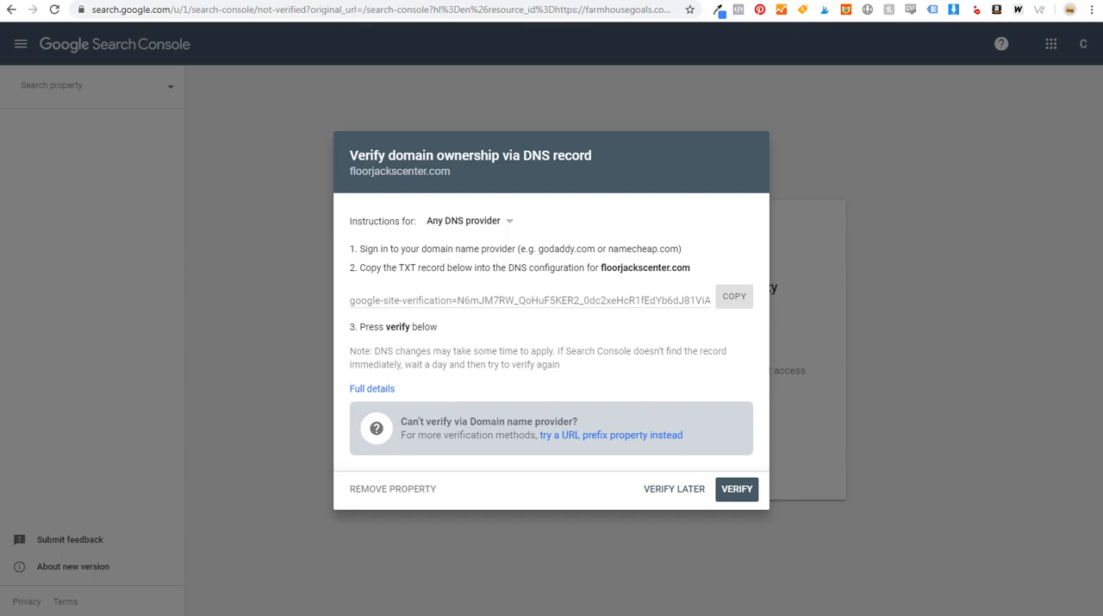
- Switch to Bluehost's DNS Zone Editor for floorjackscenter.com and look over its options for adding a DNS record
{"action": "left_click", "coordinate": [903, 1]}
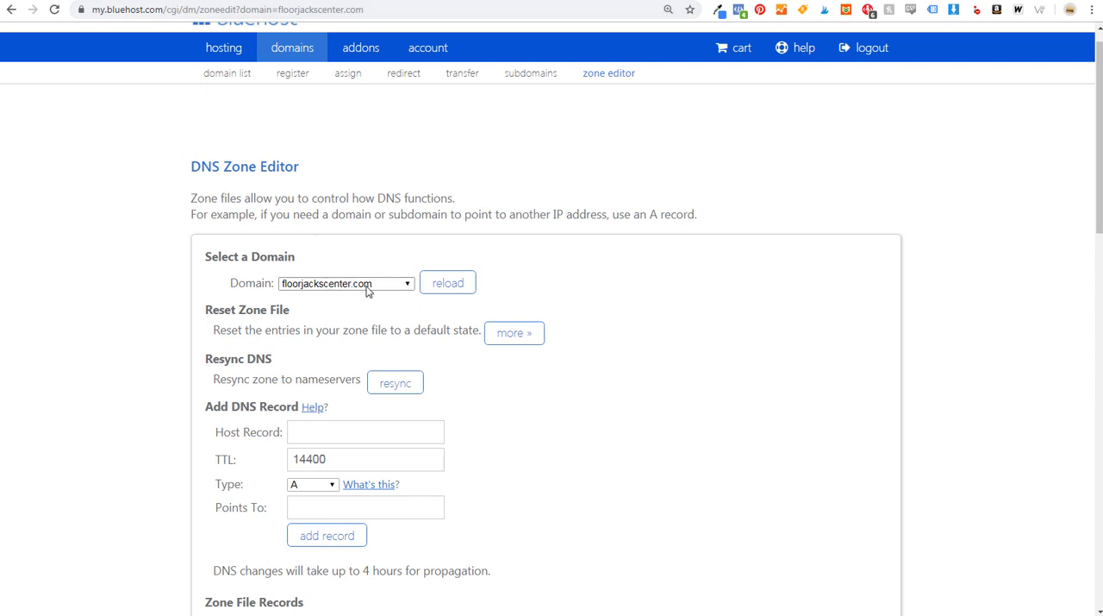
{"action": "left_click_drag", "start_coordinate": [192, 167], "coordinate": [298, 168]}
{"action": "left_click", "coordinate": [425, 176]}
{"action": "scroll", "coordinate": [660, 174], "scroll_direction": "down", "scroll_amount": 2}
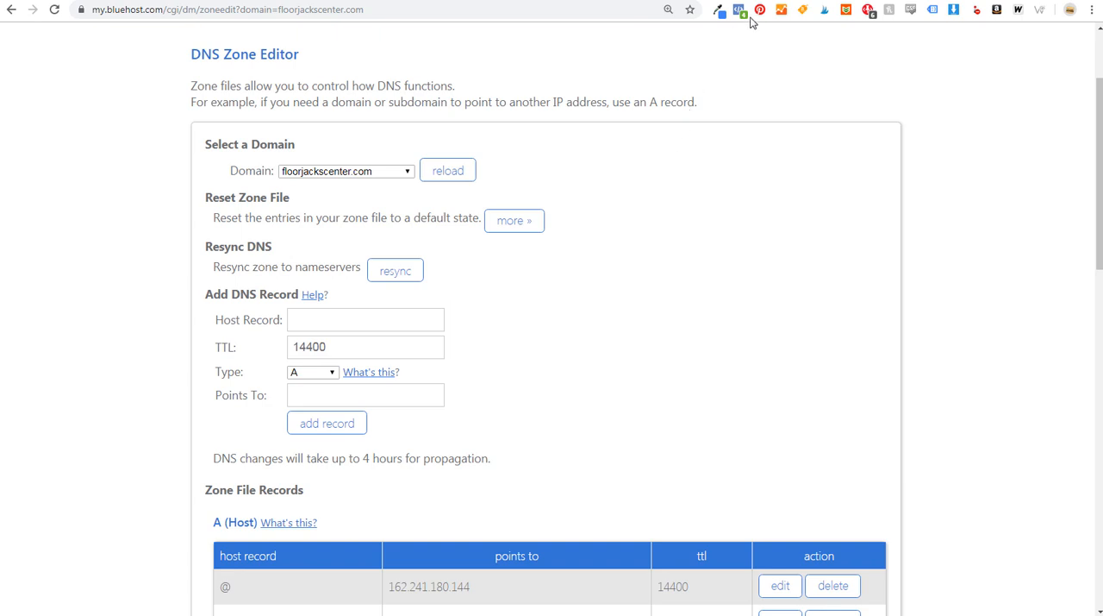
- Copy the site verification record from Search Console and add it in Bluehost's DNS Zone Editor as a TXT record with host @
{"action": "left_click", "coordinate": [681, 1]}
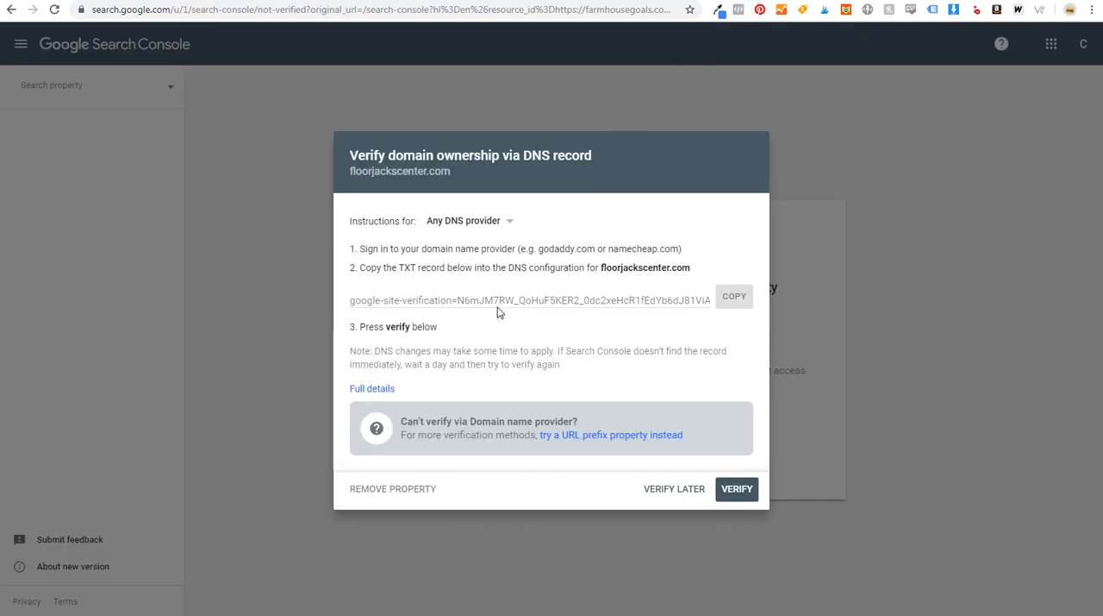
{"action": "left_click", "coordinate": [733, 297]}
{"action": "key", "text": "ctrl+Tab"}
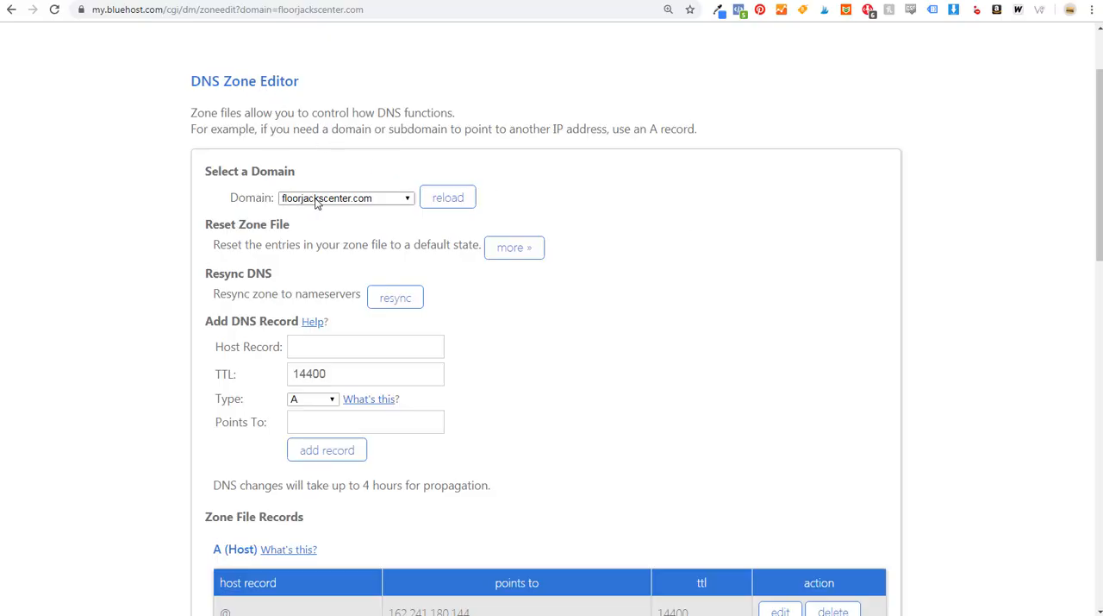
{"action": "left_click", "coordinate": [320, 354]}
{"action": "type", "text": "@"}
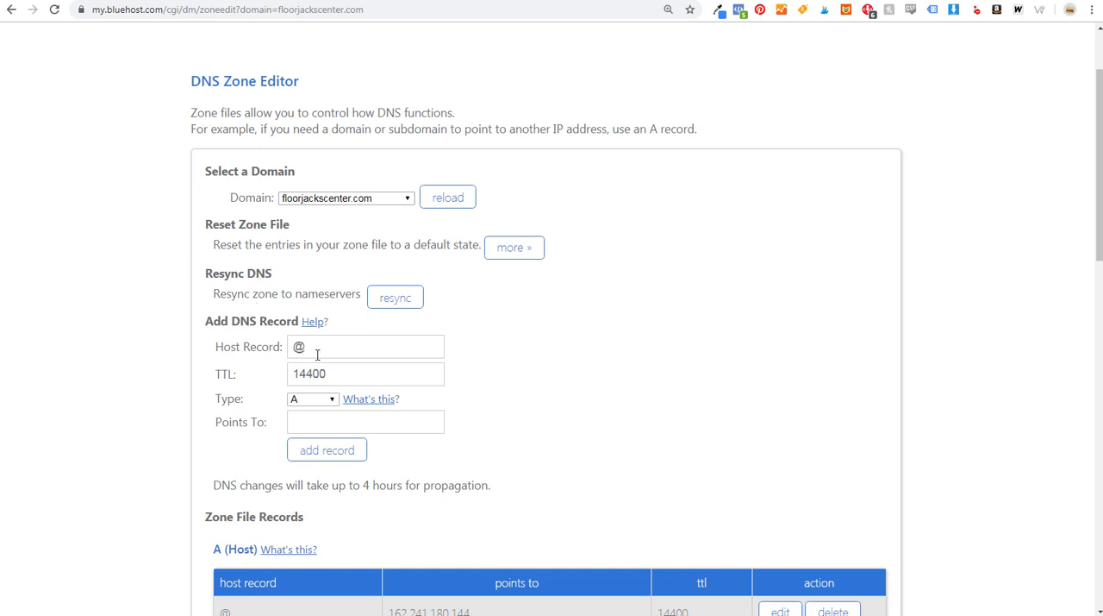
{"action": "left_click", "coordinate": [310, 400]}
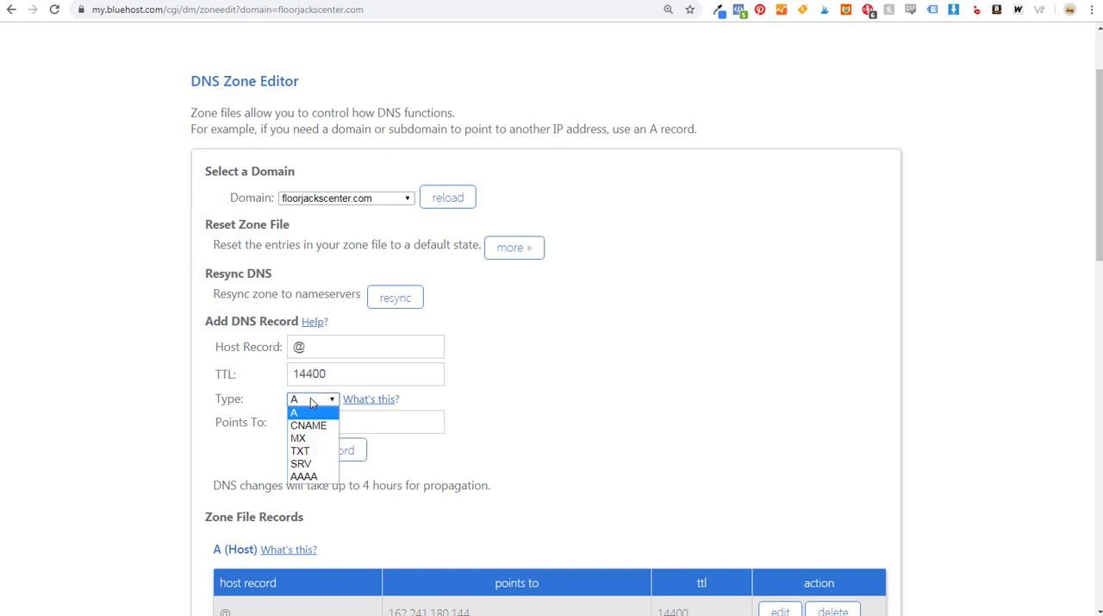
{"action": "left_click", "coordinate": [300, 450]}
{"action": "left_click", "coordinate": [341, 419]}
{"action": "key", "text": "ctrl+v"}
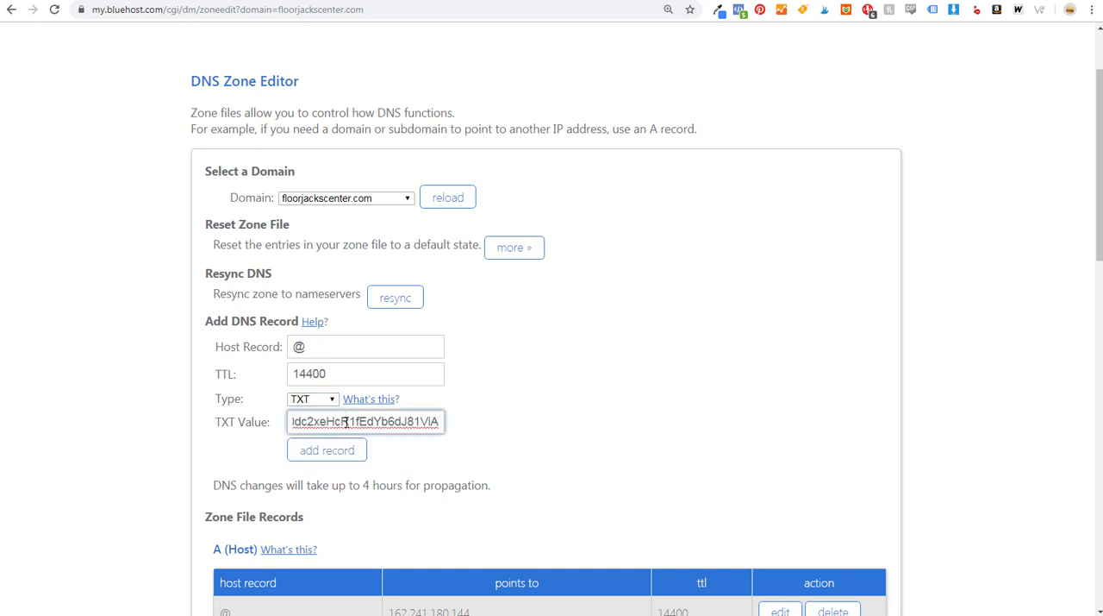
{"action": "left_click", "coordinate": [321, 451]}
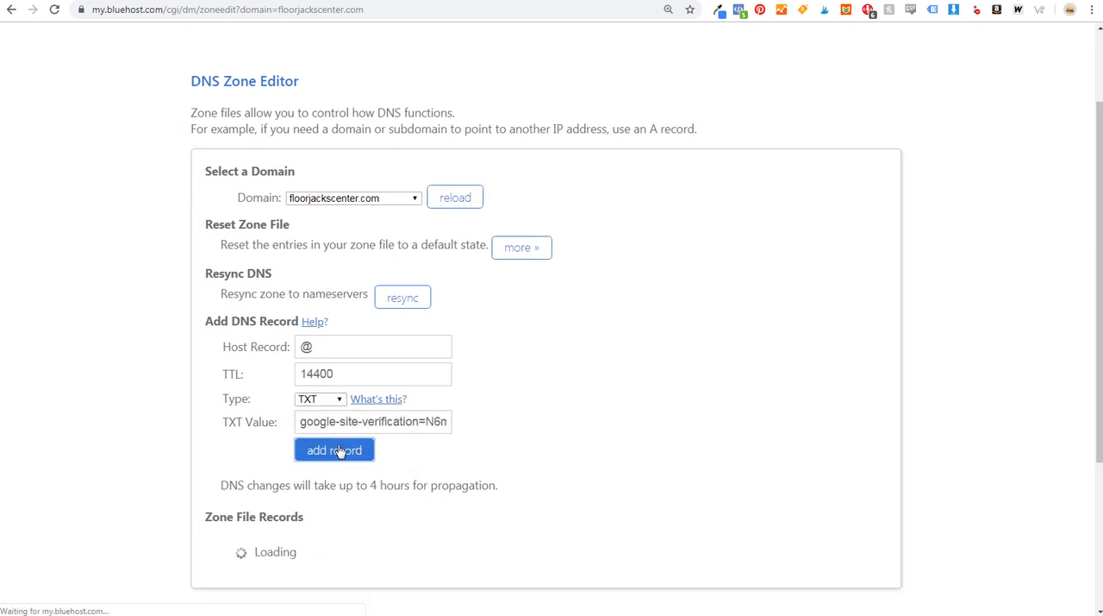
- Check the TXT entries among floorjackscenter.com's zone file records, and return to the domain verification in Search Console
{"action": "scroll", "coordinate": [735, 263], "scroll_direction": "down", "scroll_amount": 5}
{"action": "scroll", "coordinate": [726, 246], "scroll_direction": "down", "scroll_amount": 5}
{"action": "scroll", "coordinate": [707, 244], "scroll_direction": "down", "scroll_amount": 1}
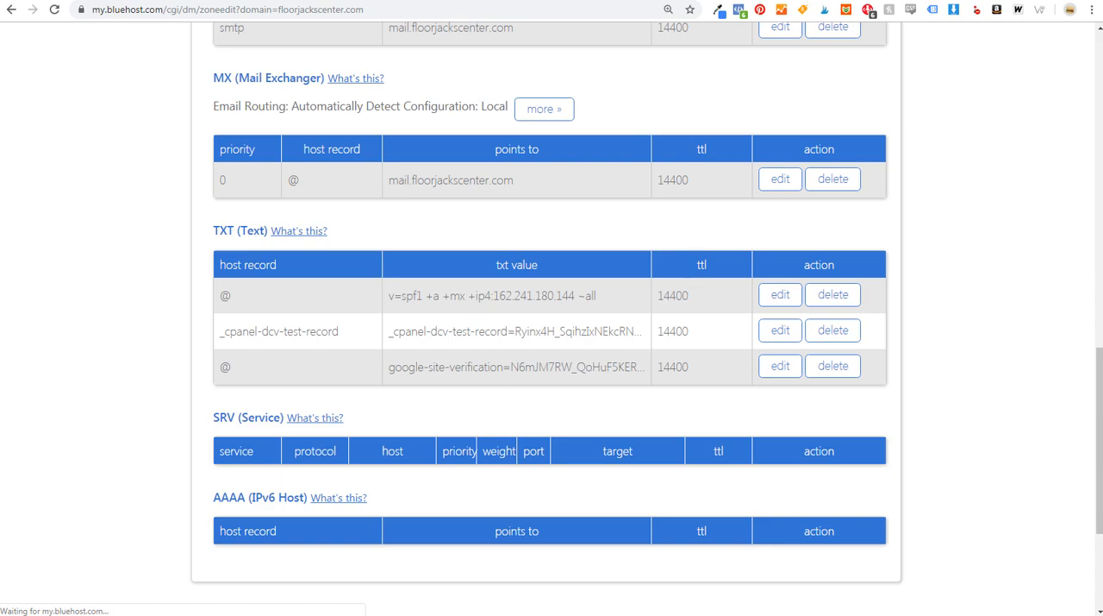
{"action": "key", "text": "ctrl+shift+Tab"}
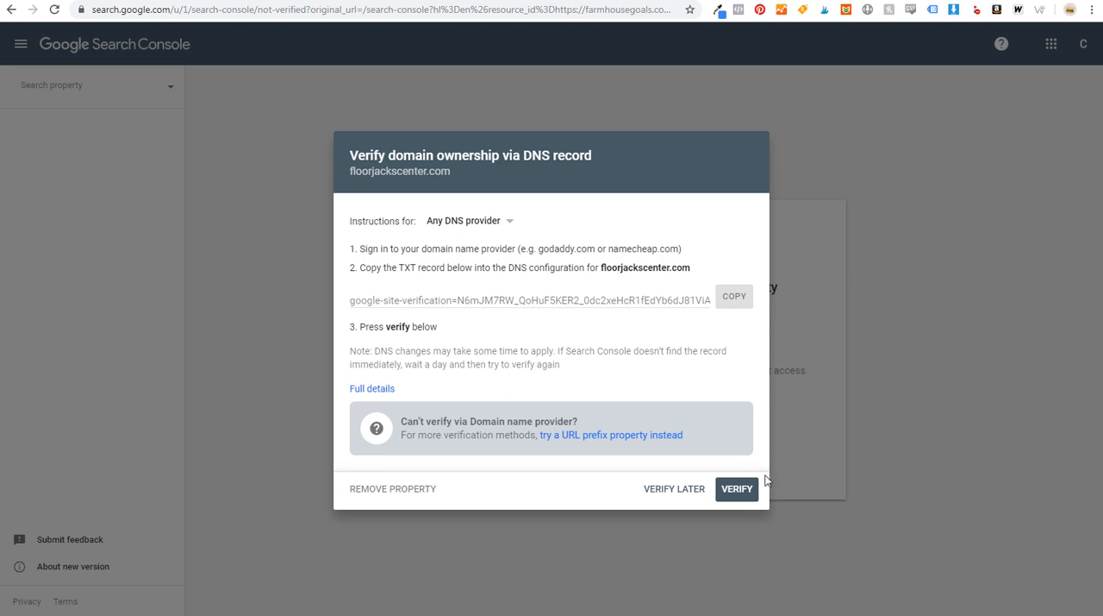
- Verify ownership of floorjackscenter.com through the DNS record and enter the new domain property's overview
{"action": "left_click", "coordinate": [739, 489]}
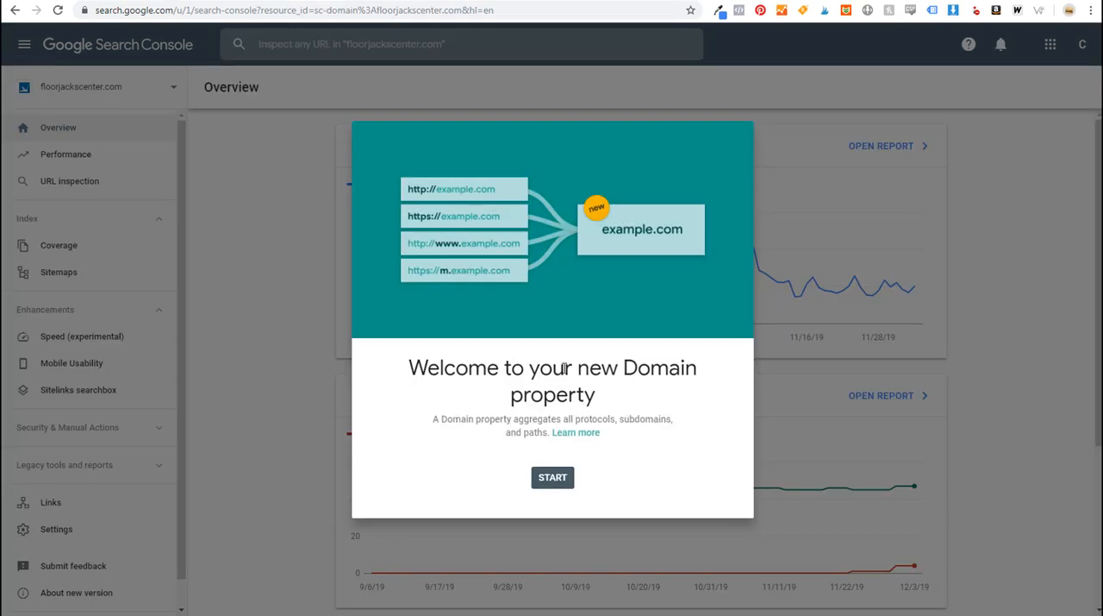
{"action": "left_click", "coordinate": [554, 477]}
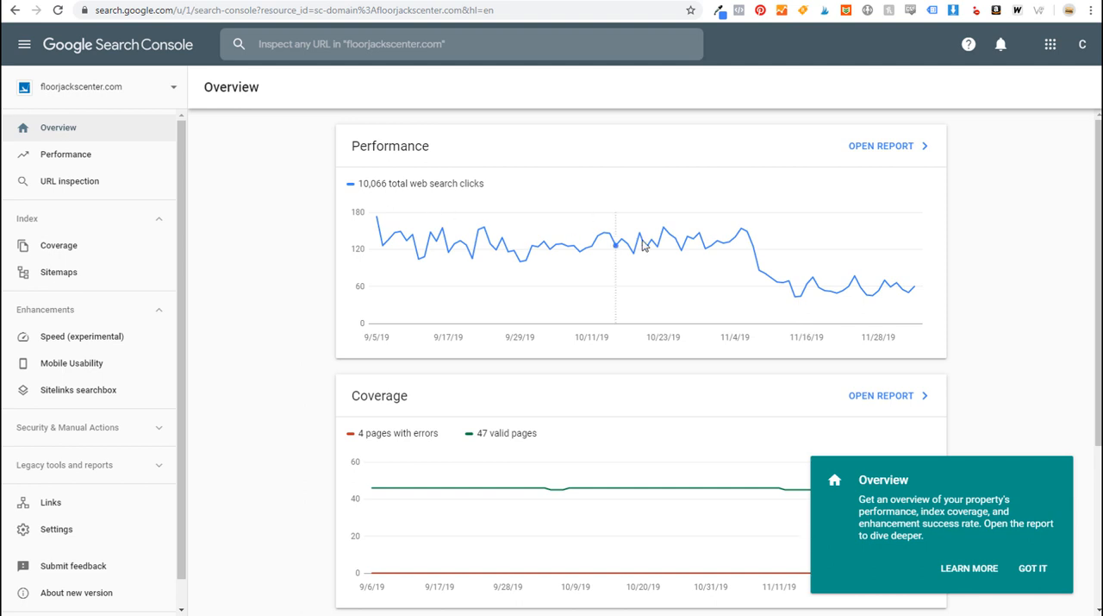
{"action": "mouse_move", "coordinate": [741, 235]}
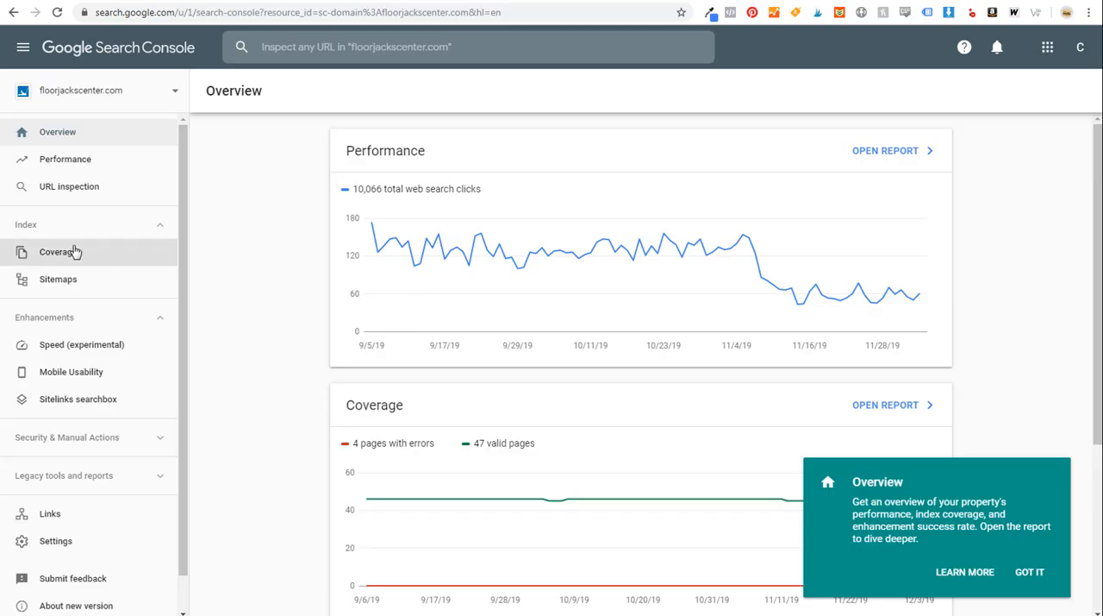
- Check the property's submitted sitemaps in Search Console and the XML sitemaps setting among Yoast SEO's features in WordPress
{"action": "left_click", "coordinate": [35, 281]}
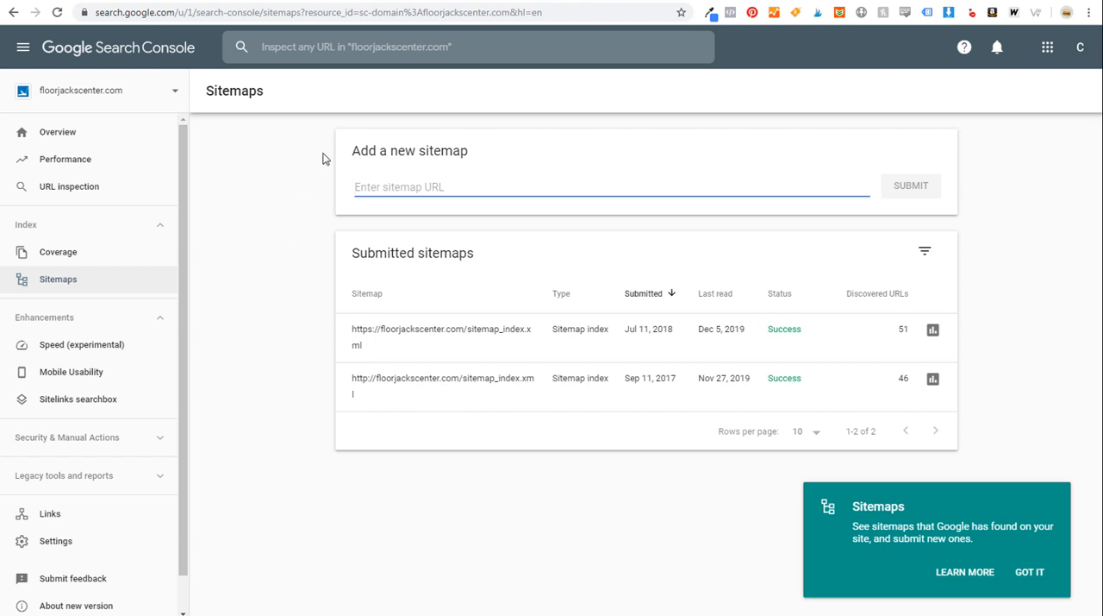
{"action": "left_click", "coordinate": [344, 1]}
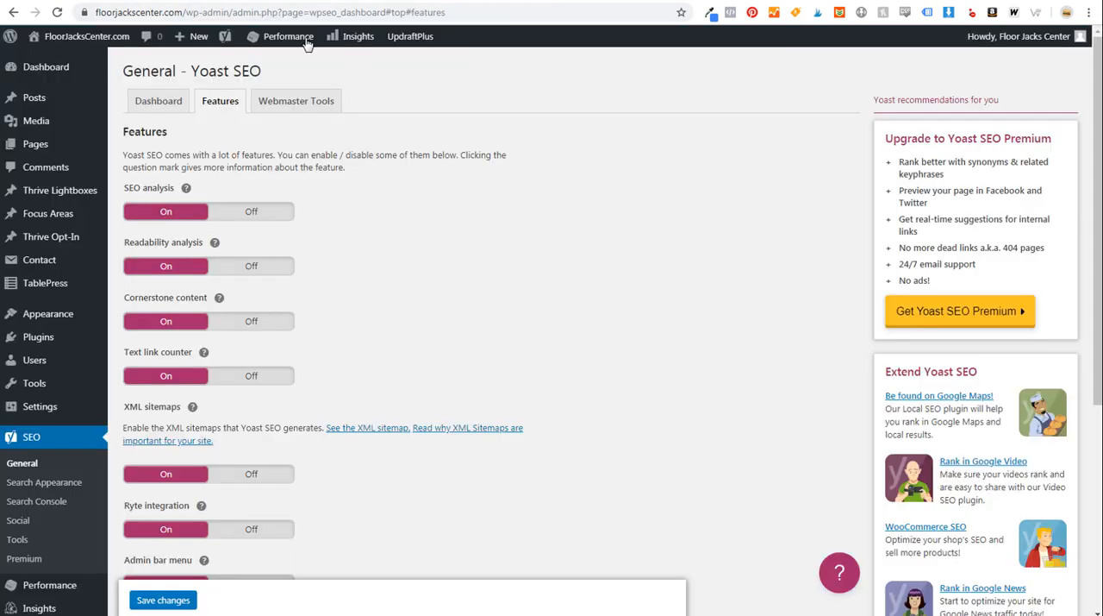
{"action": "left_click_drag", "start_coordinate": [193, 70], "coordinate": [321, 73]}
{"action": "left_click", "coordinate": [222, 368]}
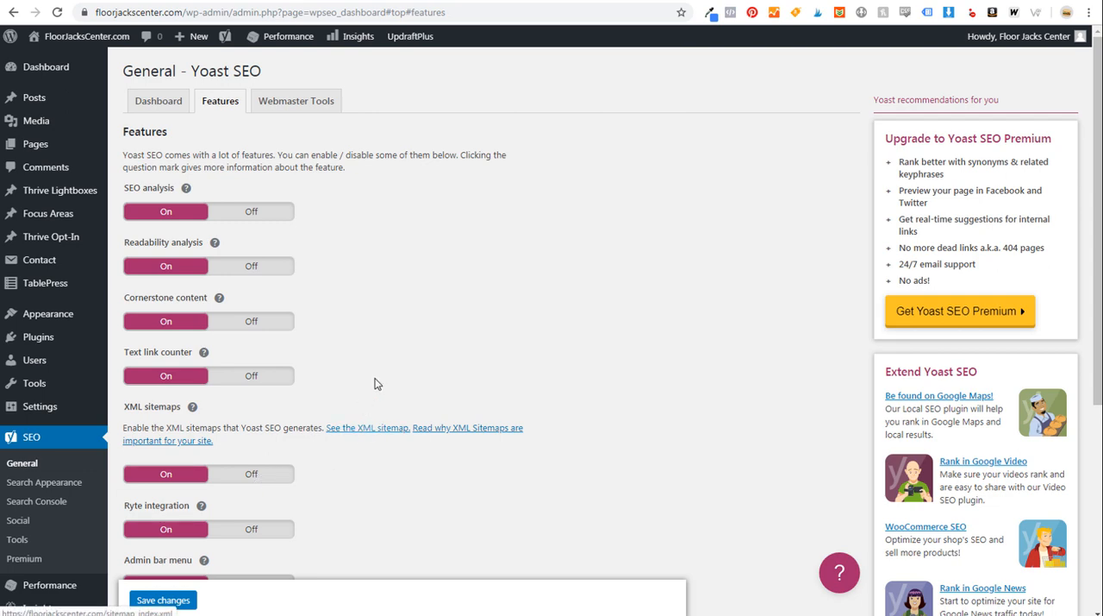
- View the site's Yoast XML sitemap and its sitemap_index.xml address, and return to Search Console's sitemap submission page
{"action": "left_click", "coordinate": [434, 1]}
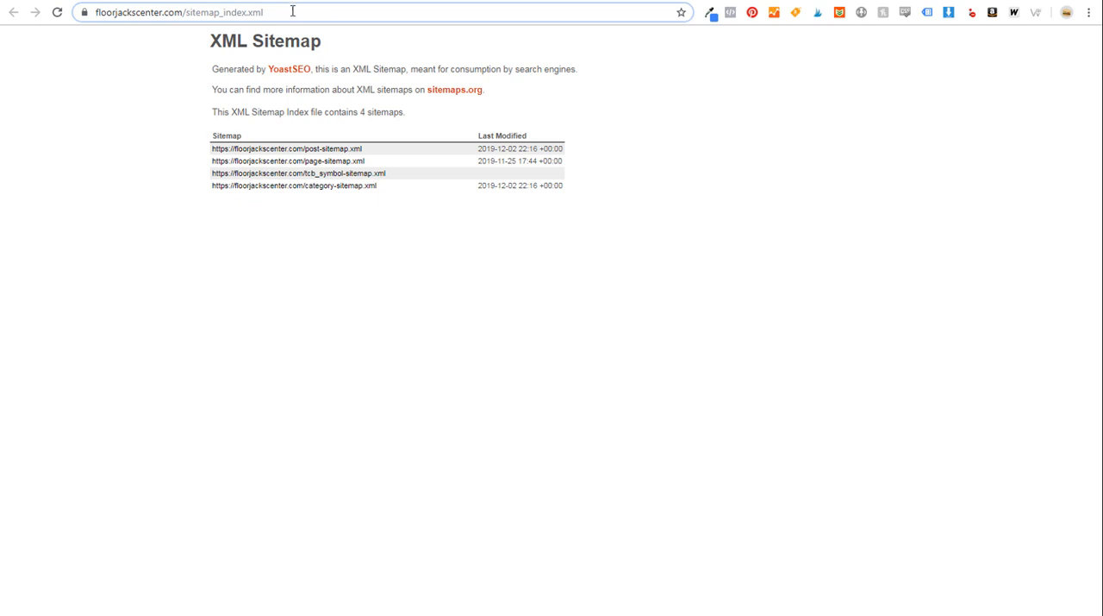
{"action": "left_click_drag", "start_coordinate": [295, 12], "coordinate": [213, 10]}
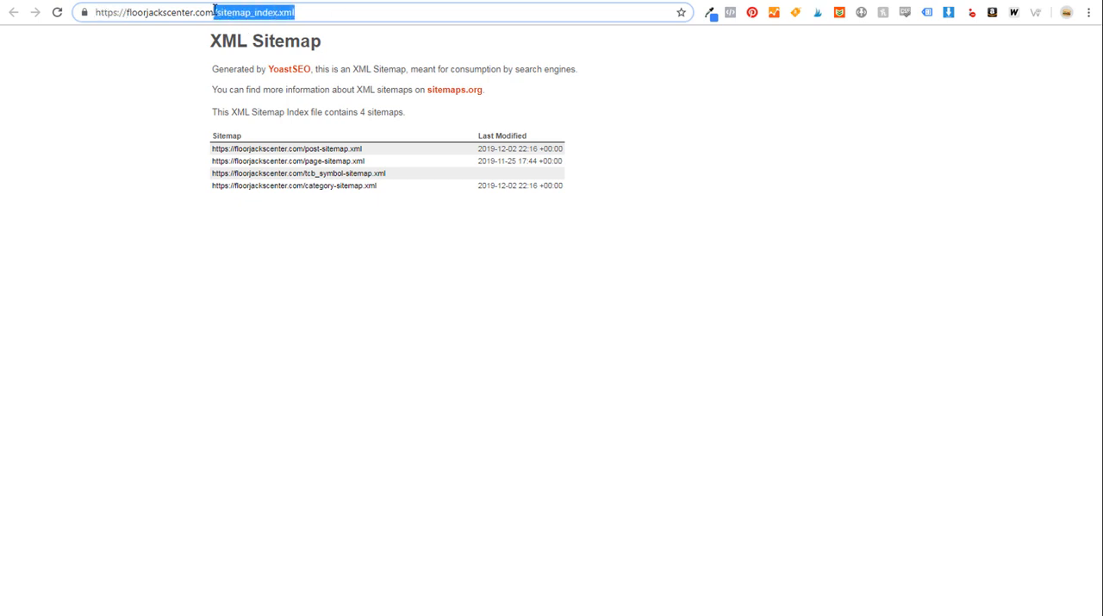
{"action": "left_click", "coordinate": [247, 11]}
{"action": "left_click", "coordinate": [908, 1]}
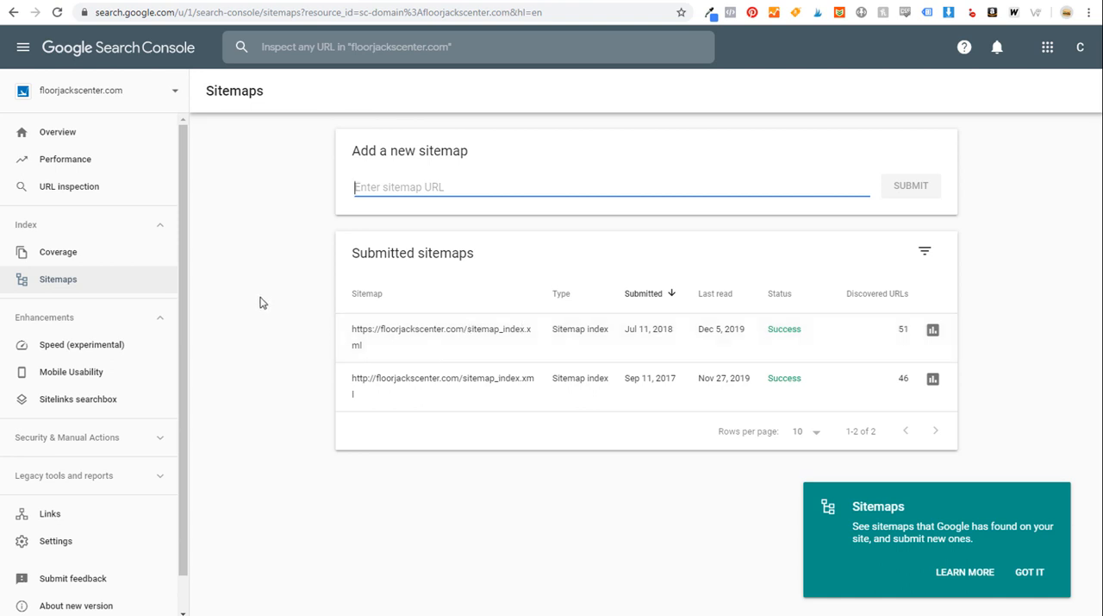
- Check the site security information on floorjackscenter.com and look over Bluehost's SSL certificate options for the domain
{"action": "left_click", "coordinate": [253, 1]}
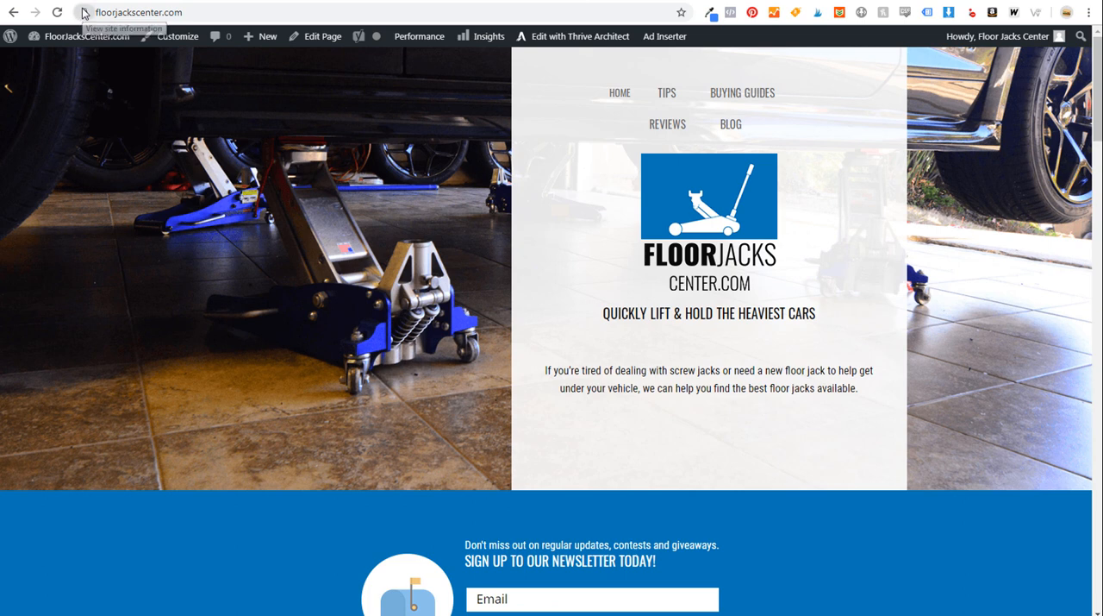
{"action": "left_click", "coordinate": [85, 13]}
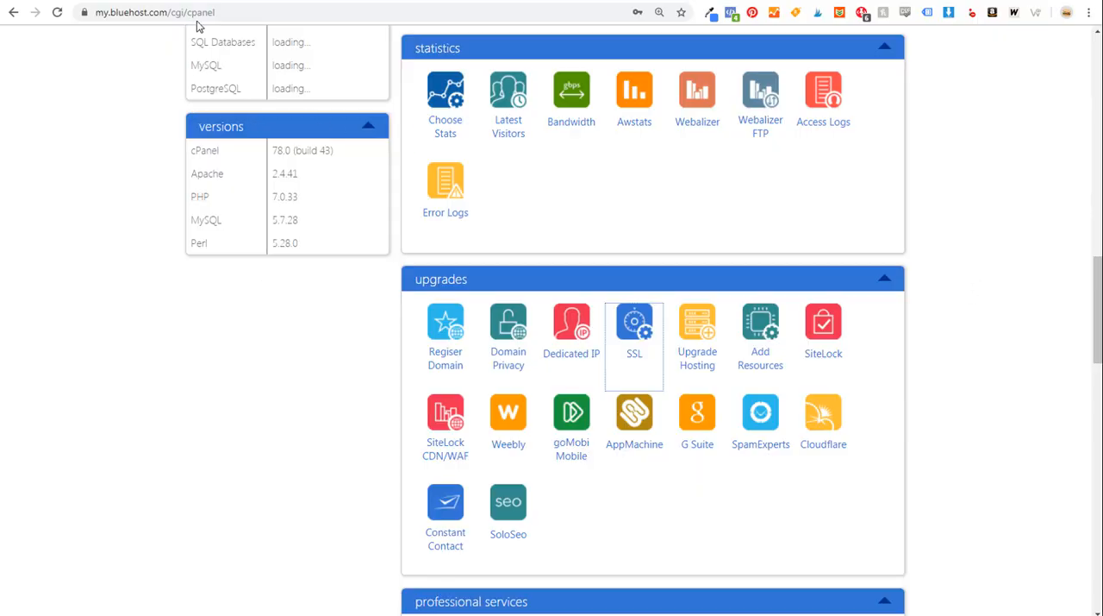
{"action": "double_click", "coordinate": [221, 13]}
{"action": "left_click", "coordinate": [222, 195]}
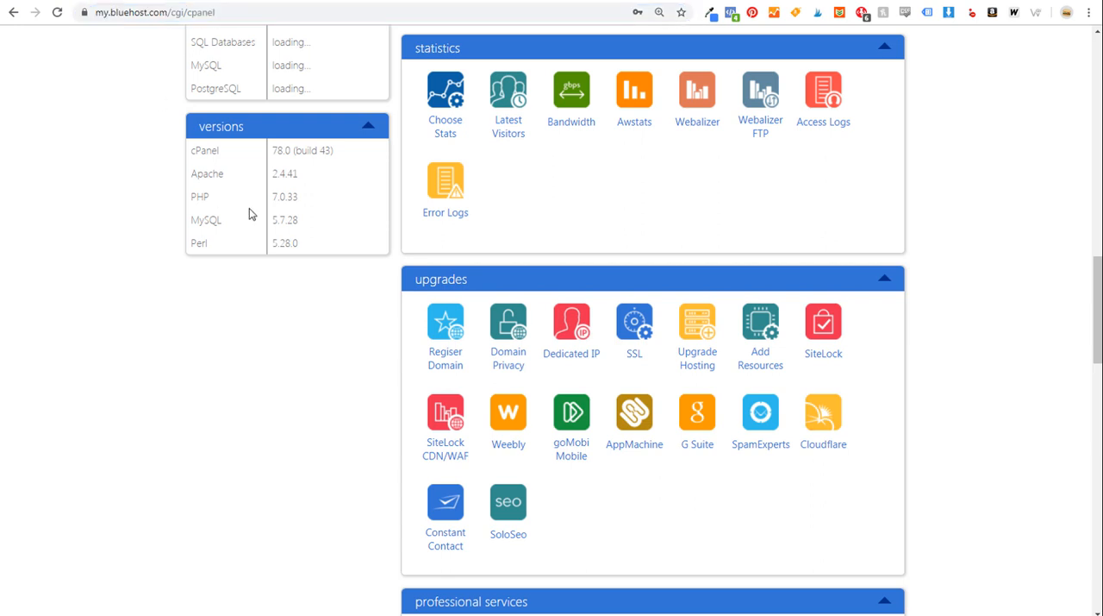
{"action": "left_click", "coordinate": [629, 321]}
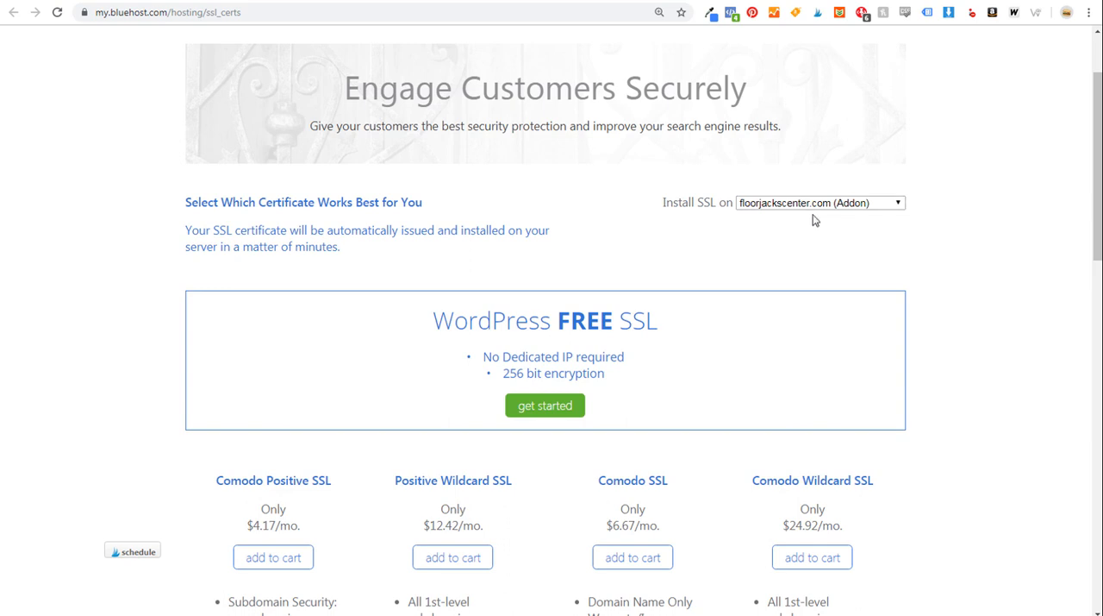
{"action": "scroll", "coordinate": [812, 259], "scroll_direction": "down", "scroll_amount": 1}
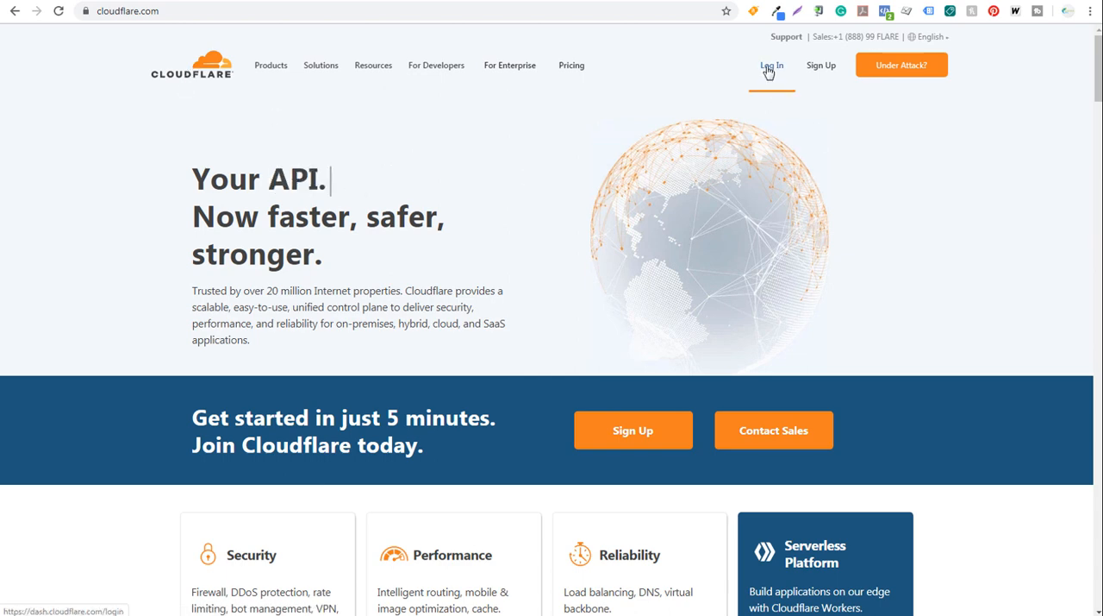
- Log in to Cloudflare and add floorjackscenter.com as a new site
{"action": "left_click", "coordinate": [770, 69]}
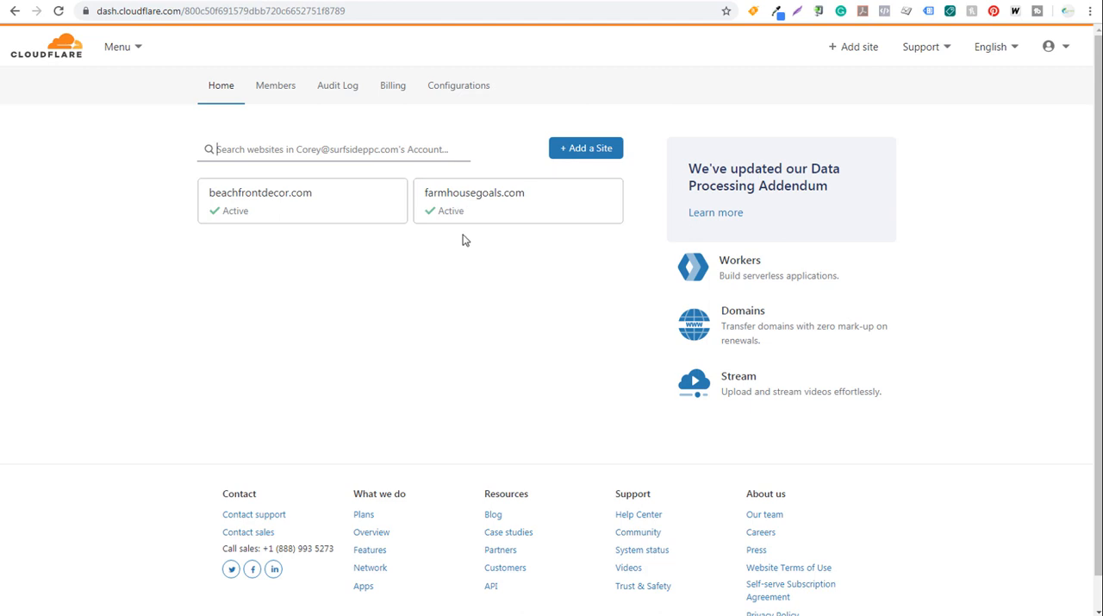
{"action": "left_click", "coordinate": [586, 152]}
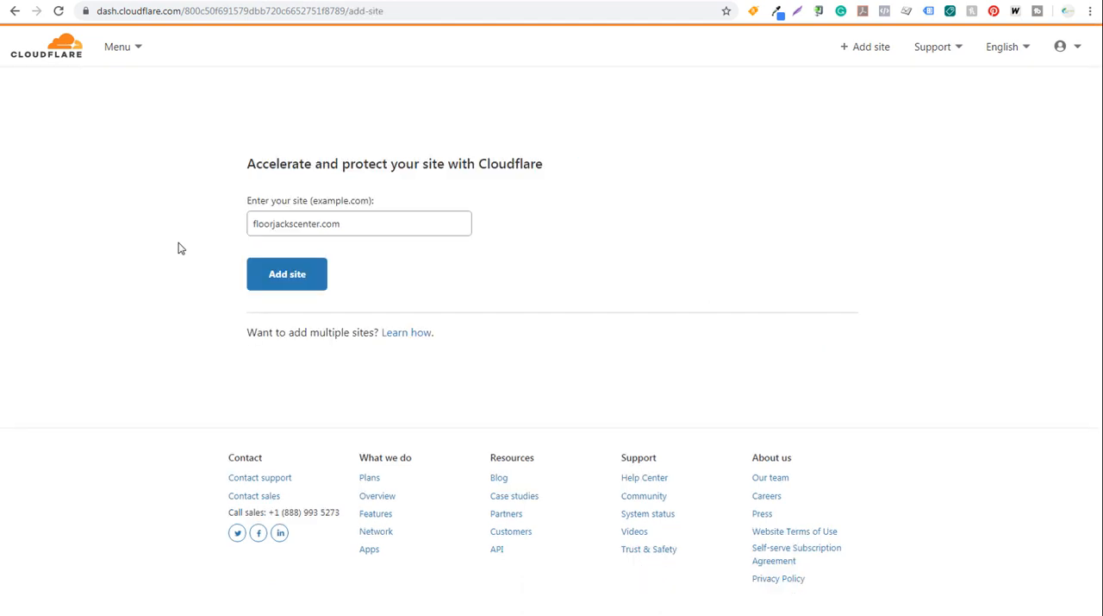
{"action": "left_click", "coordinate": [277, 287]}
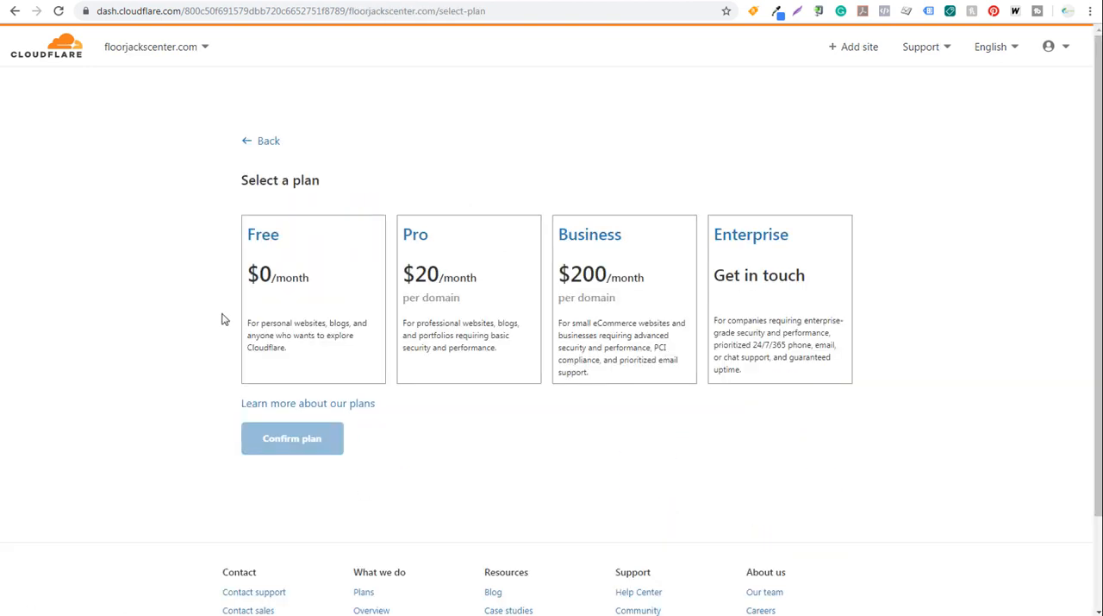
- Select and confirm the Free $0/month Cloudflare plan for floorjackscenter.com
{"action": "left_click", "coordinate": [310, 262]}
{"action": "right_click", "coordinate": [307, 404]}
{"action": "left_click", "coordinate": [278, 440]}
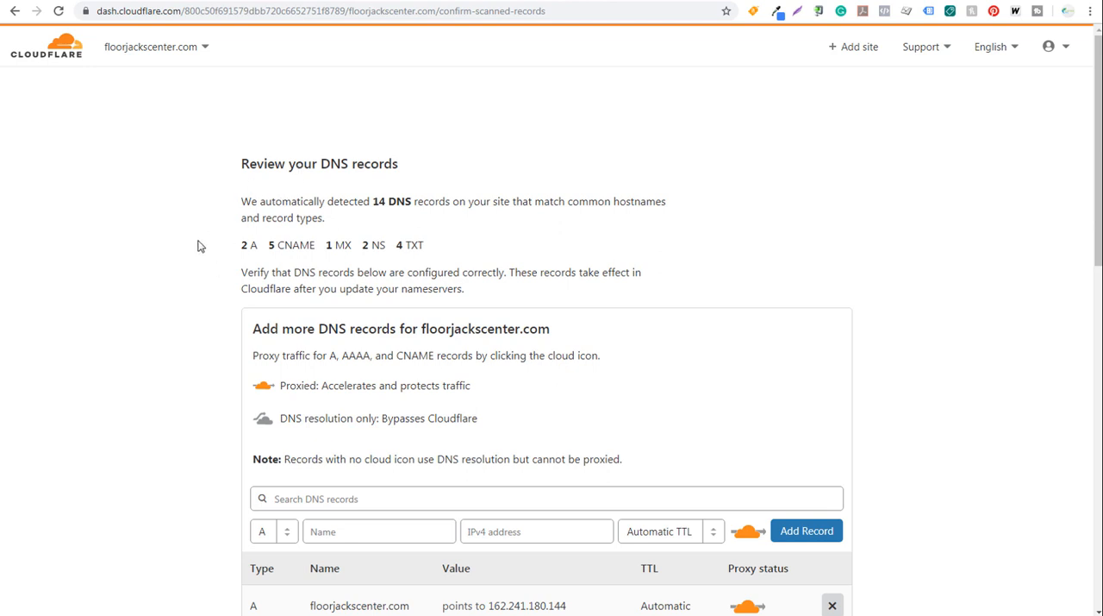
- Review the DNS records Cloudflare detected for floorjackscenter.com and accept them to reach the nameserver instructions
{"action": "scroll", "coordinate": [195, 261], "scroll_direction": "down", "scroll_amount": 3}
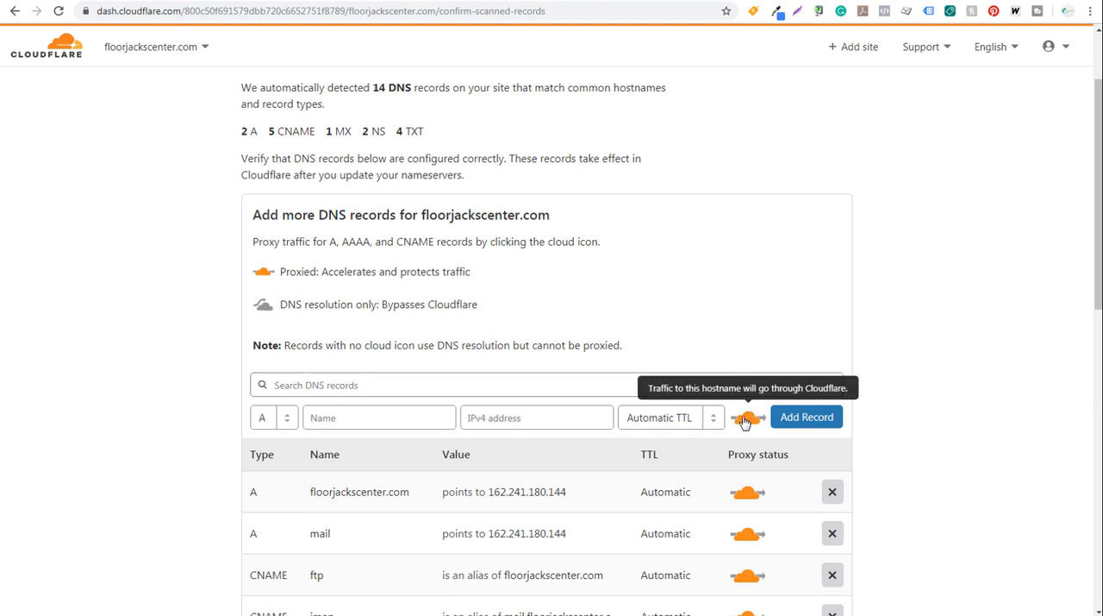
{"action": "scroll", "coordinate": [128, 365], "scroll_direction": "down", "scroll_amount": 3}
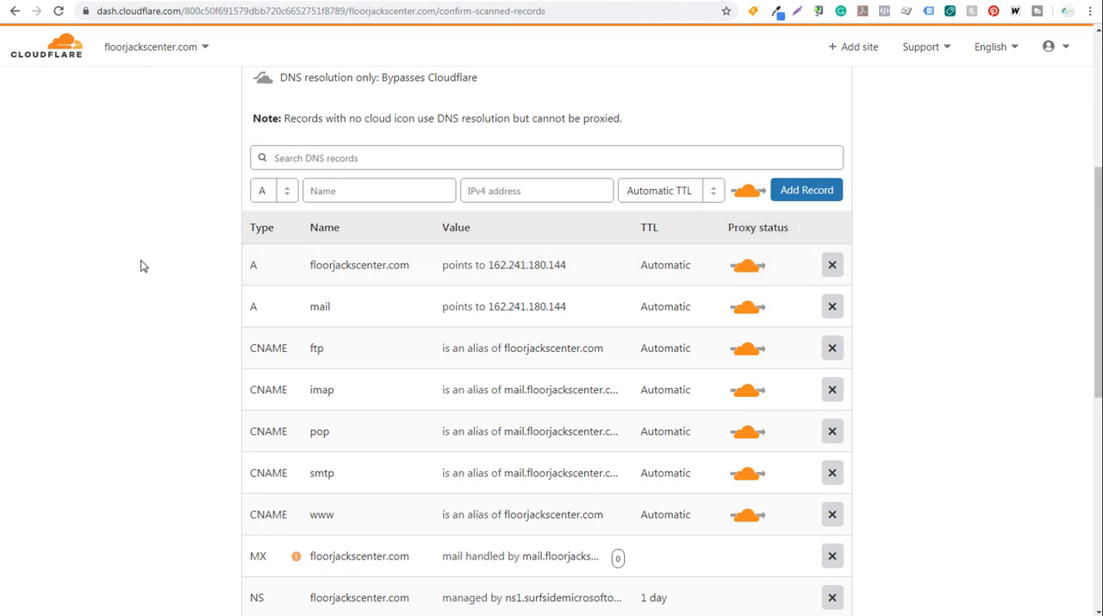
{"action": "scroll", "coordinate": [157, 251], "scroll_direction": "down", "scroll_amount": 5}
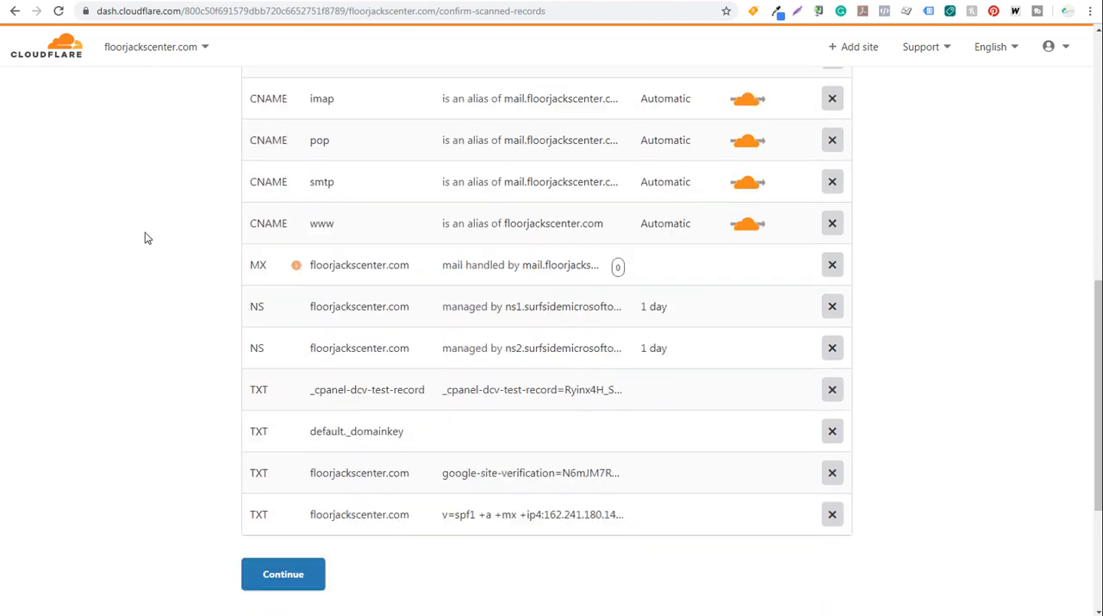
{"action": "left_click", "coordinate": [288, 411]}
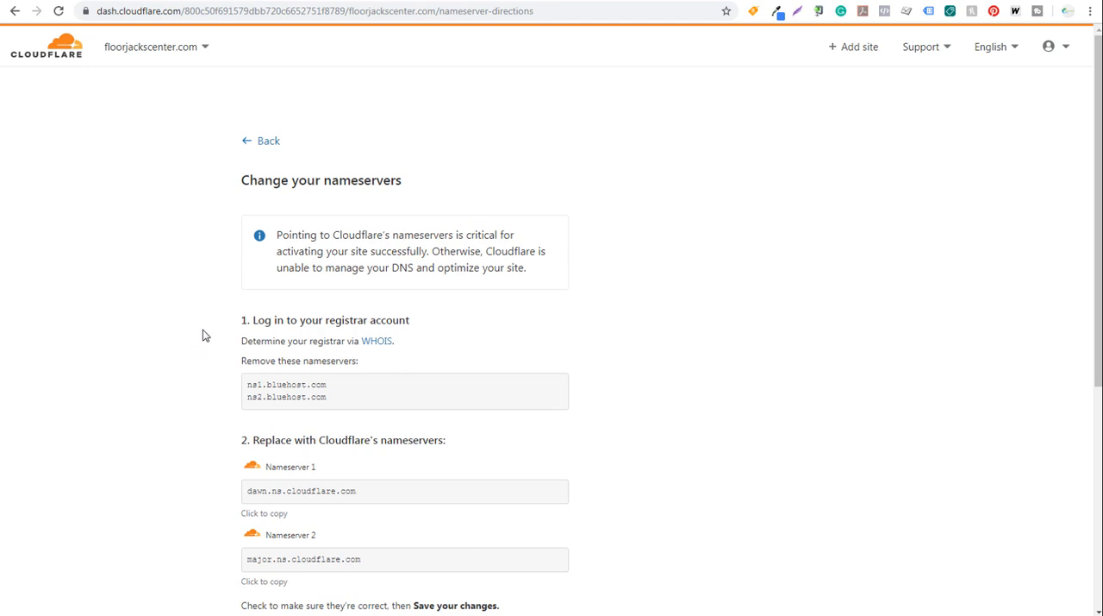
- Switch to Bluehost and save dawn.ns.cloudflare.com and major.ns.cloudflare.com as custom nameservers for floorjackscenter.com
{"action": "scroll", "coordinate": [204, 332], "scroll_direction": "down", "scroll_amount": 2}
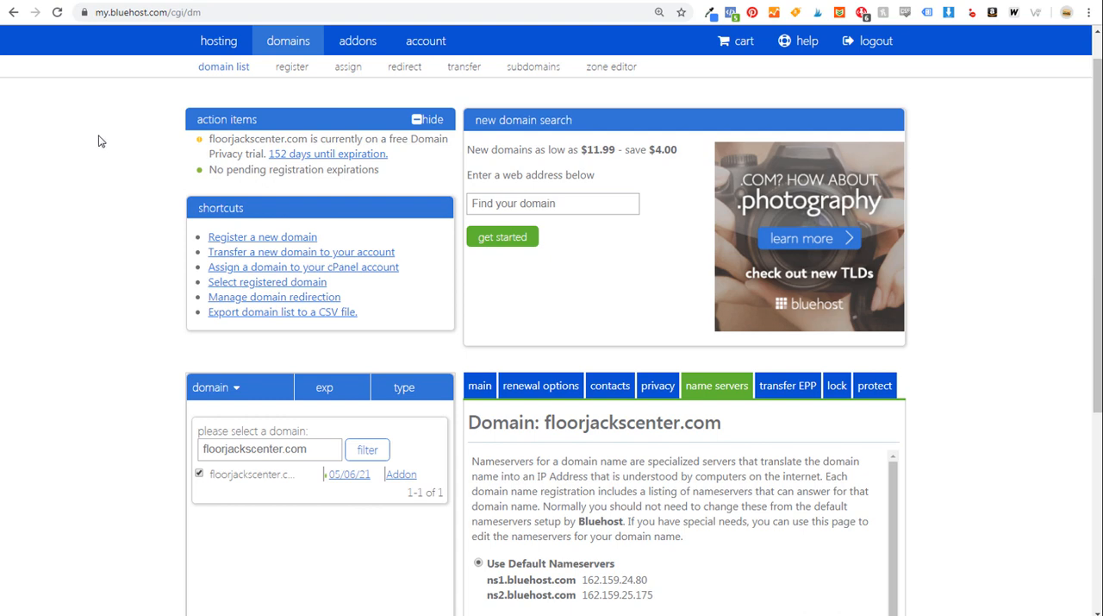
{"action": "scroll", "coordinate": [96, 167], "scroll_direction": "down", "scroll_amount": 3}
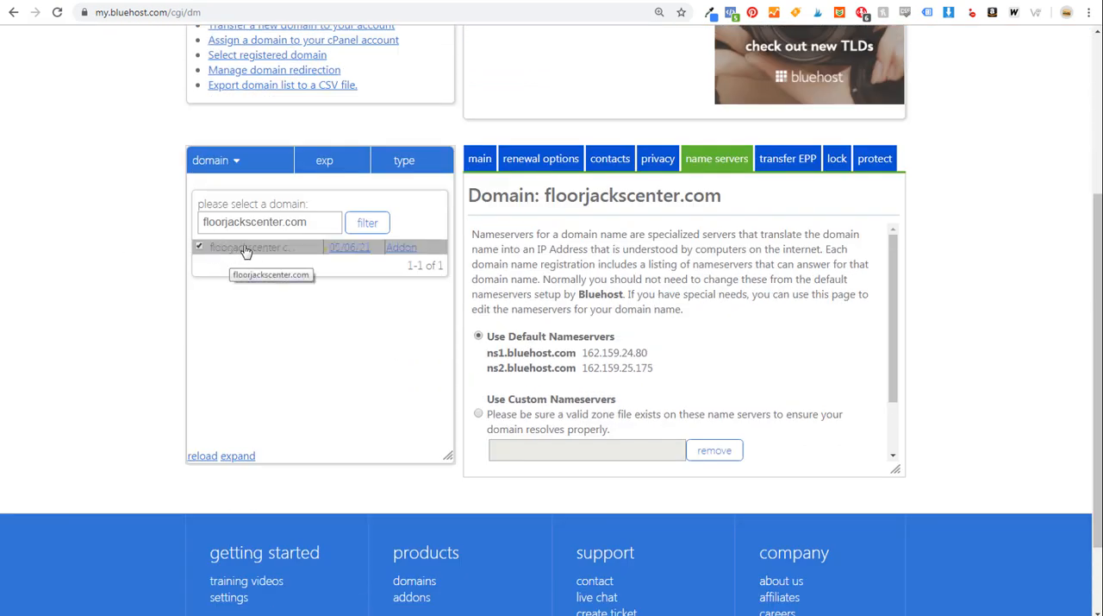
{"action": "scroll", "coordinate": [619, 250], "scroll_direction": "down", "scroll_amount": 2}
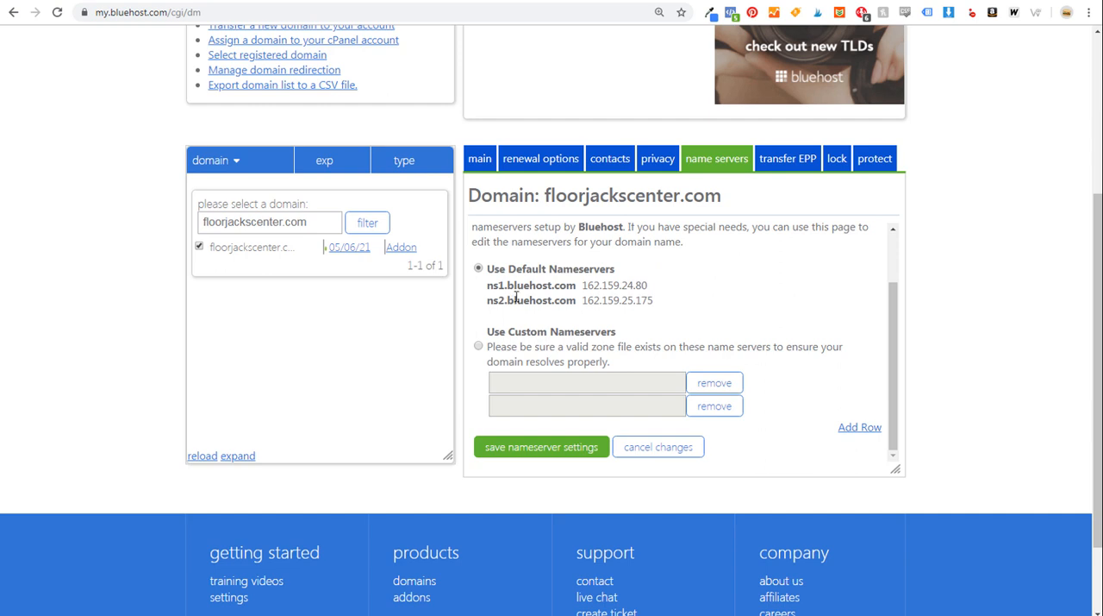
{"action": "left_click", "coordinate": [250, 614]}
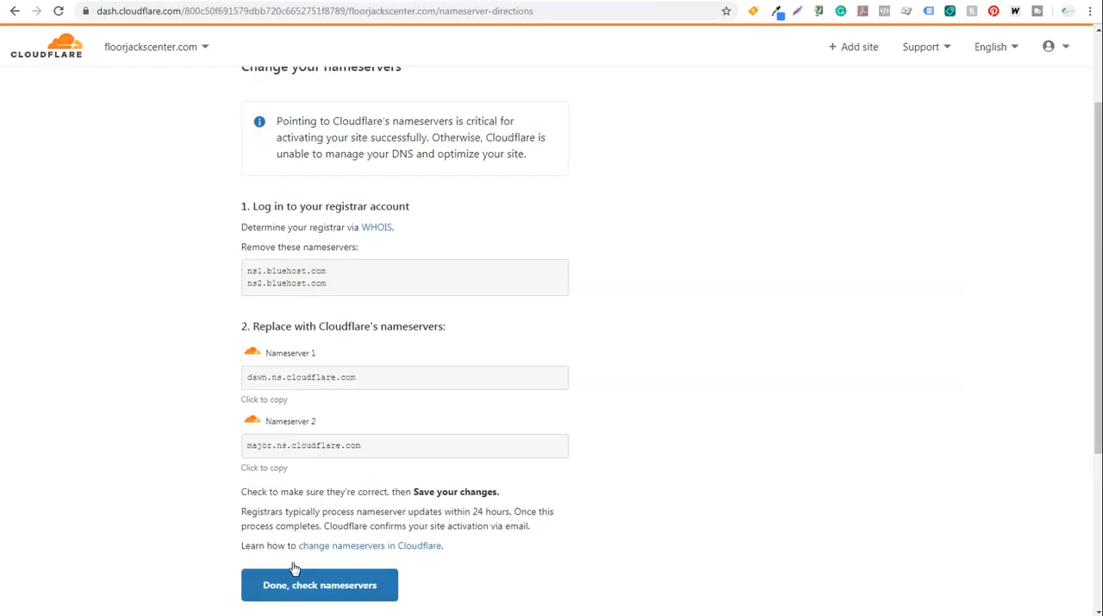
{"action": "left_click_drag", "start_coordinate": [374, 379], "coordinate": [246, 376]}
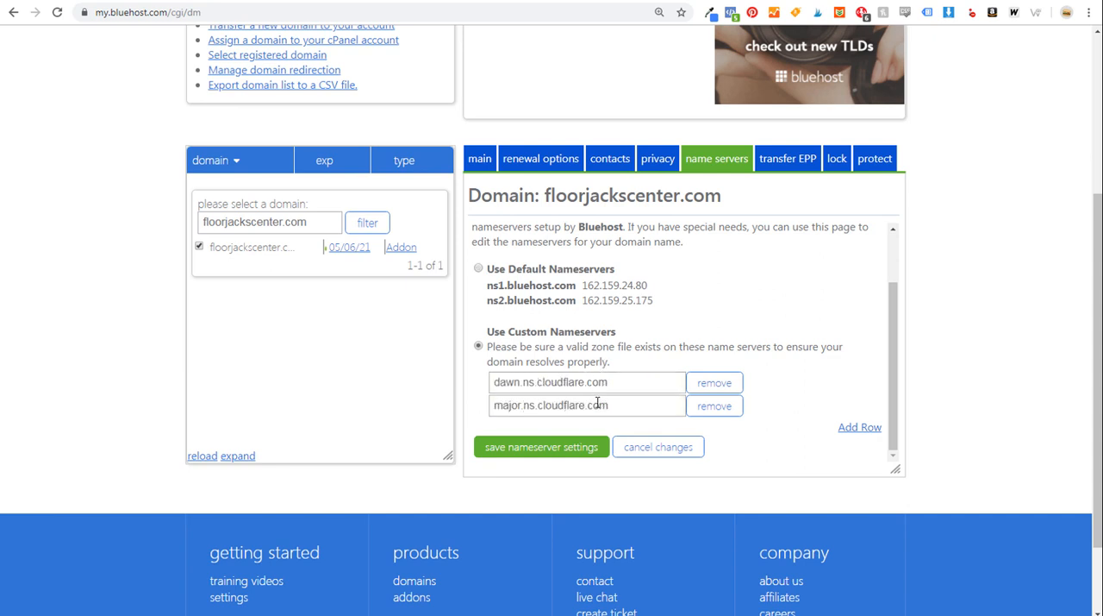
{"action": "left_click", "coordinate": [556, 452]}
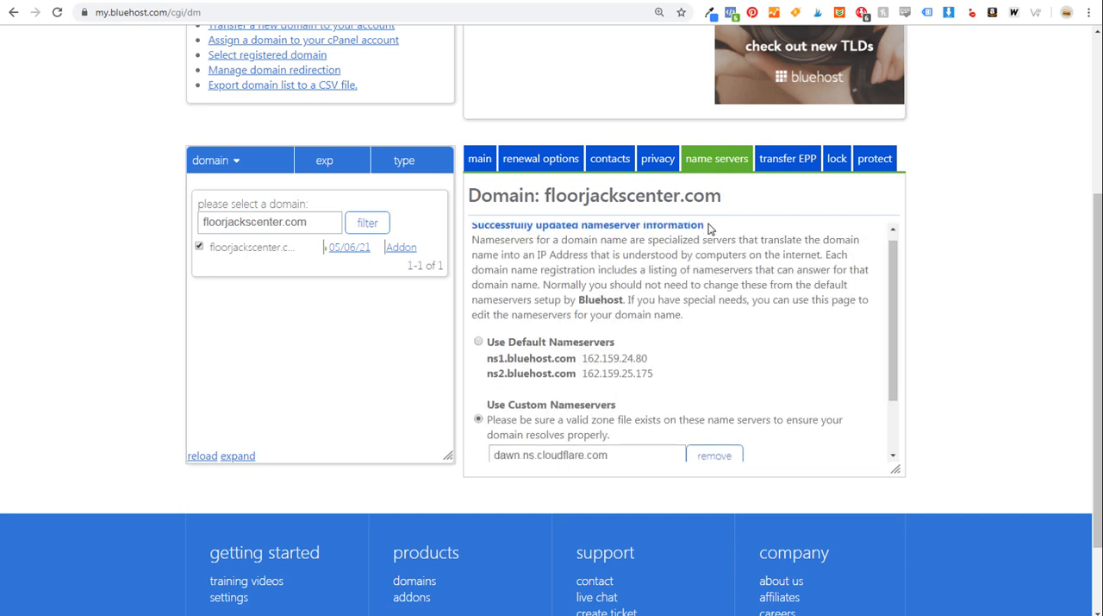
{"action": "scroll", "coordinate": [707, 228], "scroll_direction": "down", "scroll_amount": 2}
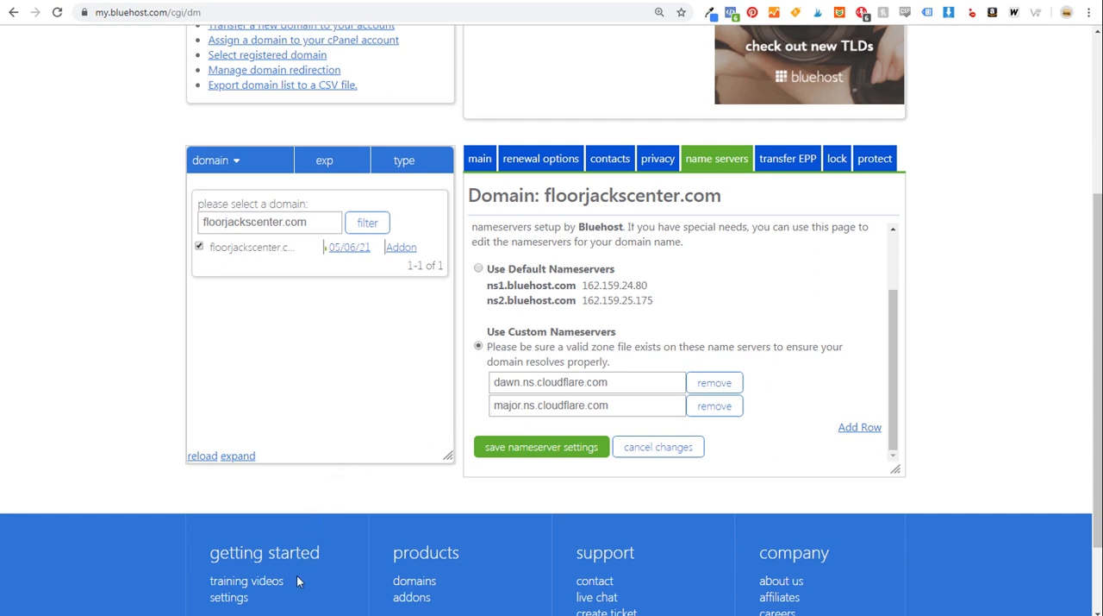
- Return to Cloudflare and have it check the changed nameservers for floorjackscenter.com
{"action": "key", "text": "alt+Tab"}
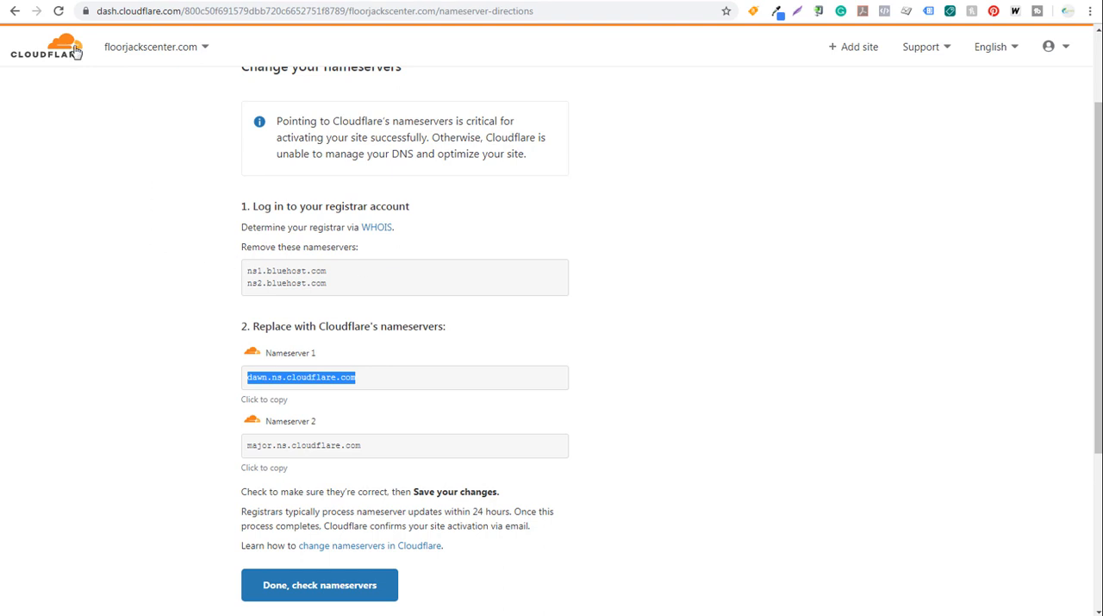
{"action": "scroll", "coordinate": [120, 238], "scroll_direction": "down", "scroll_amount": 3}
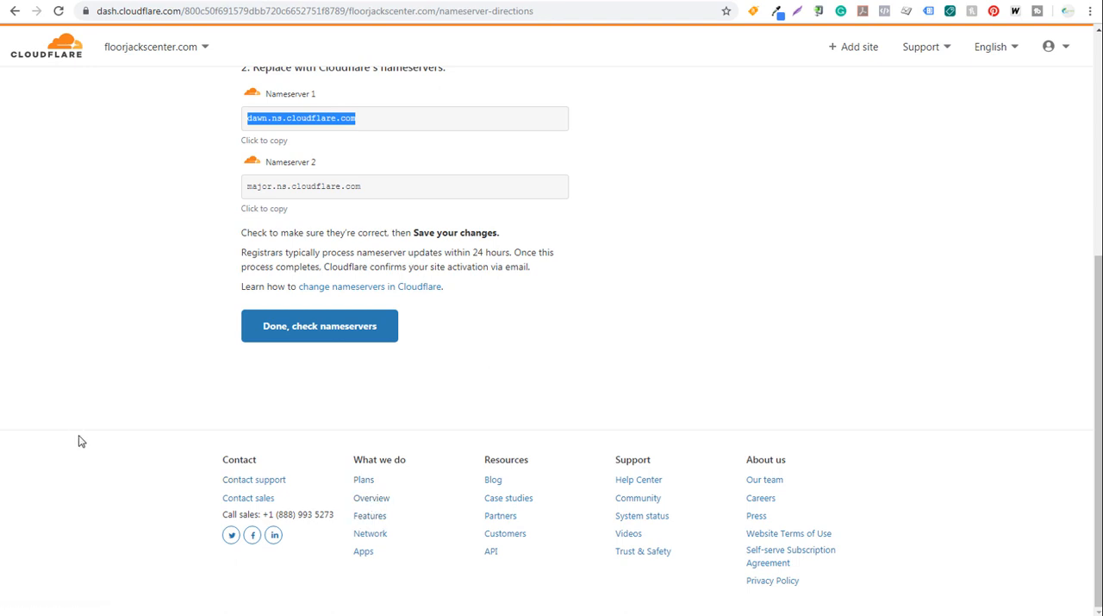
{"action": "left_click", "coordinate": [301, 325]}
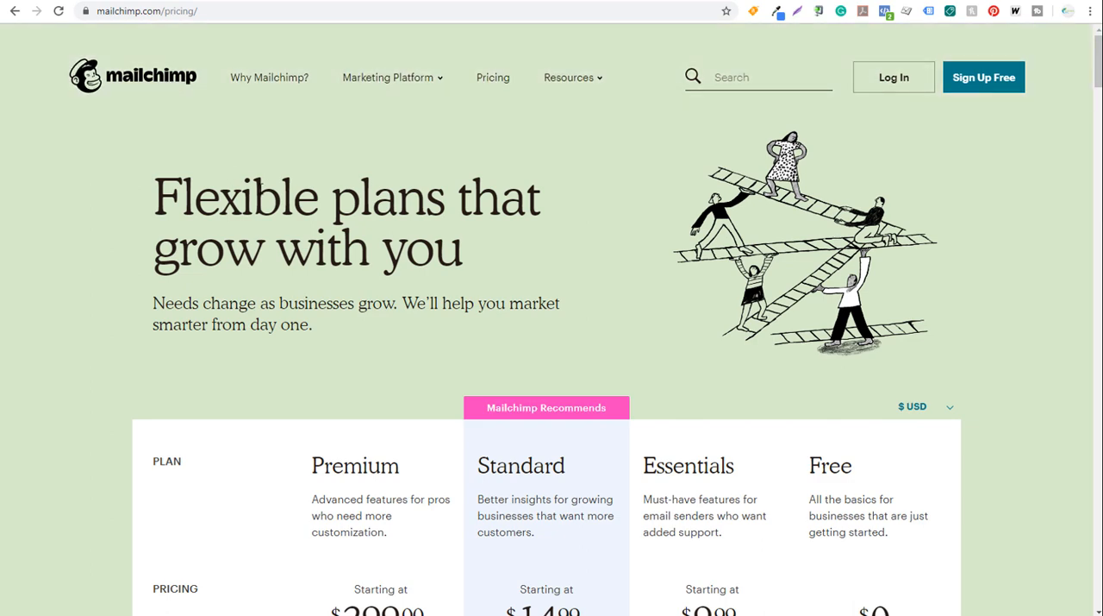
- Look over Mailchimp's pricing plans, comparing the Free plan's top features and contact limits with the paid plans
{"action": "scroll", "coordinate": [369, 239], "scroll_direction": "down", "scroll_amount": 1}
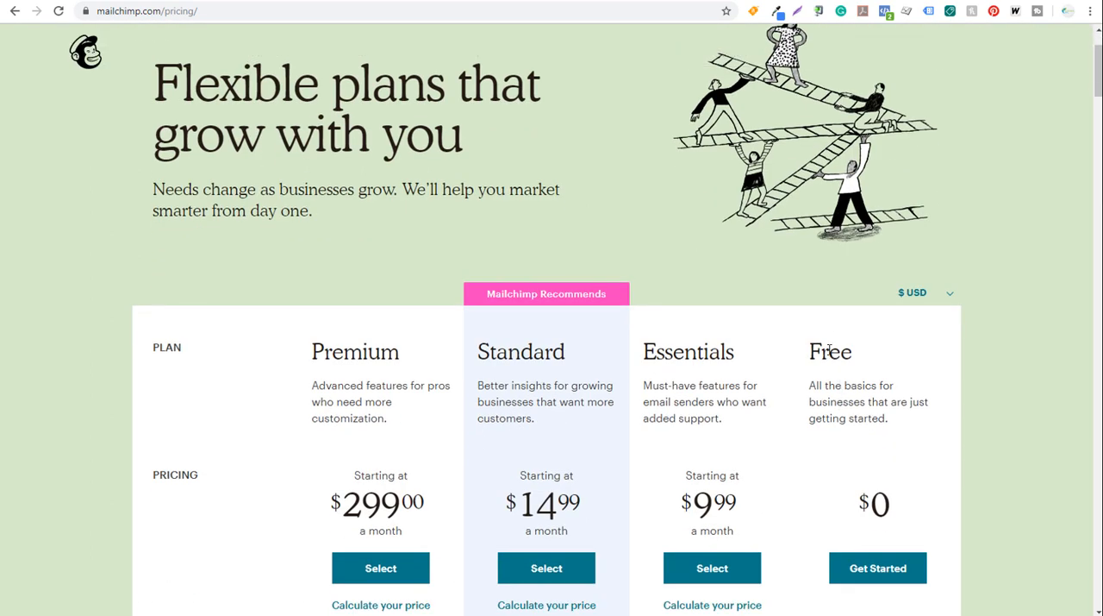
{"action": "scroll", "coordinate": [800, 407], "scroll_direction": "down", "scroll_amount": 5}
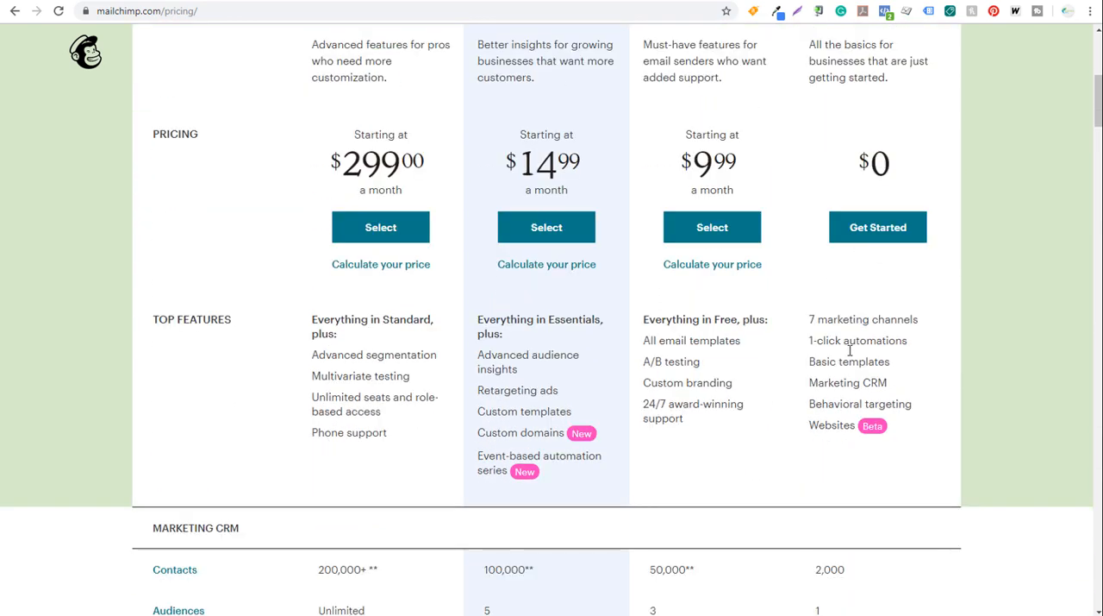
{"action": "left_click_drag", "start_coordinate": [815, 456], "coordinate": [928, 459]}
{"action": "left_click", "coordinate": [998, 416]}
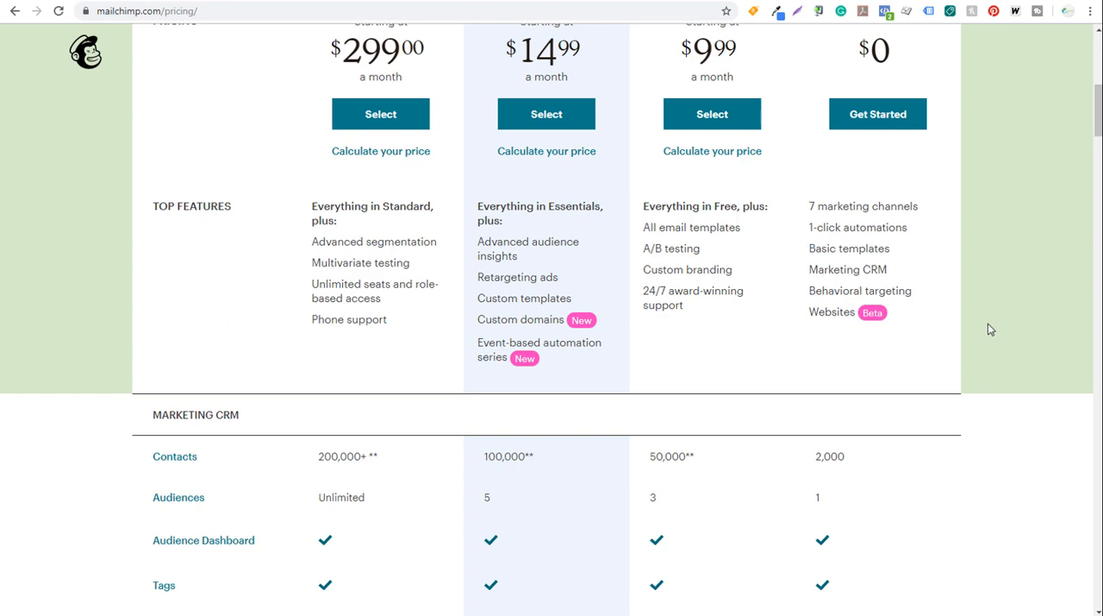
- Return to the plan overview on Mailchimp's pricing page, and switch to the Floor Jacks Center Facebook page to look over its sections
{"action": "scroll", "coordinate": [990, 328], "scroll_direction": "up", "scroll_amount": 3}
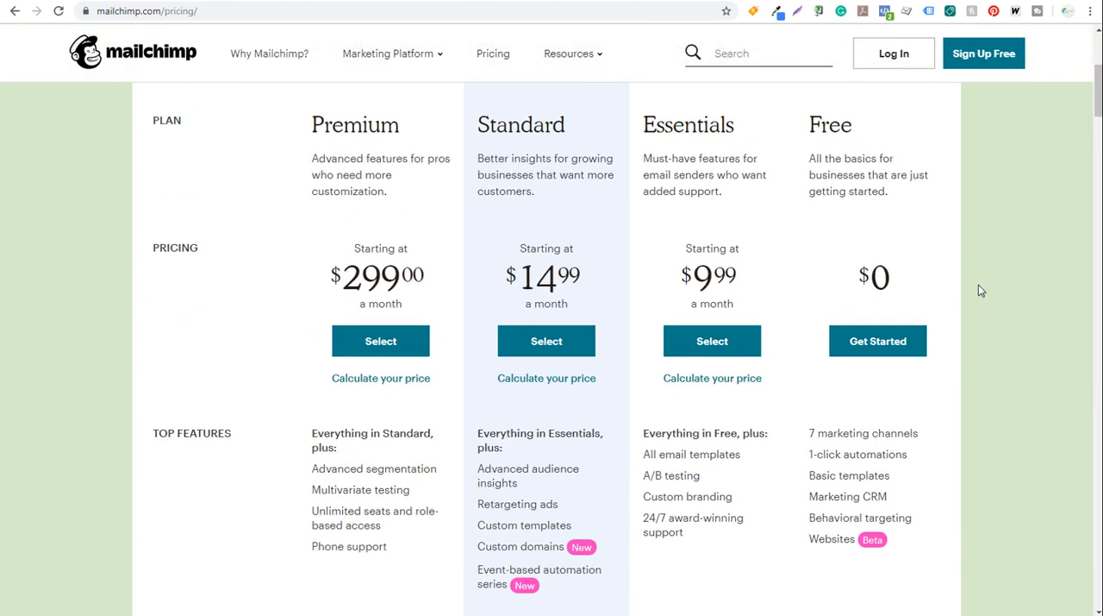
{"action": "scroll", "coordinate": [980, 291], "scroll_direction": "up", "scroll_amount": 1}
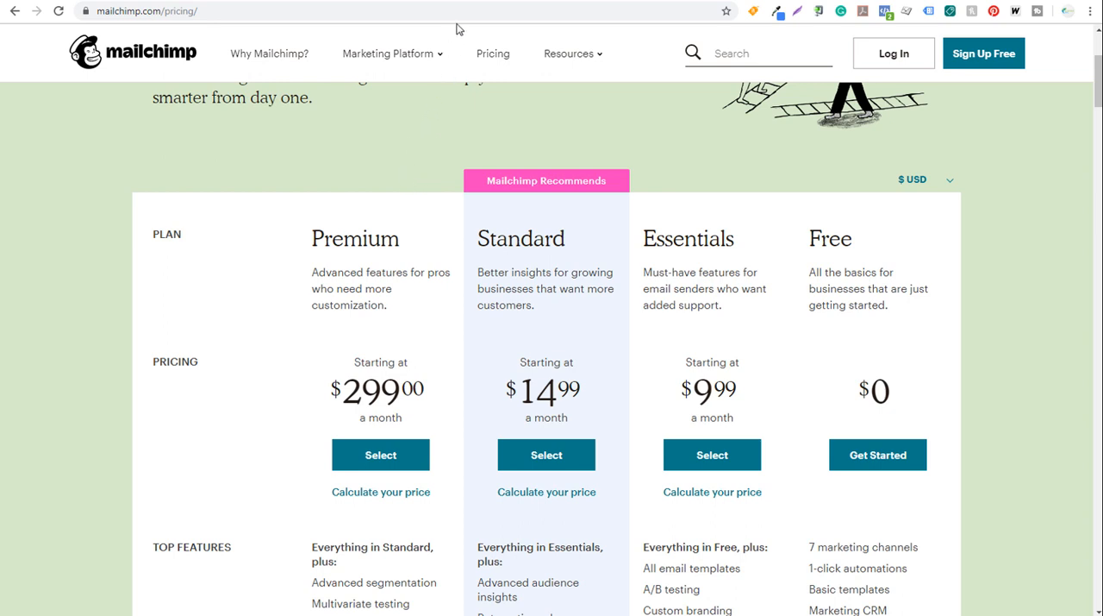
{"action": "left_click", "coordinate": [472, 2]}
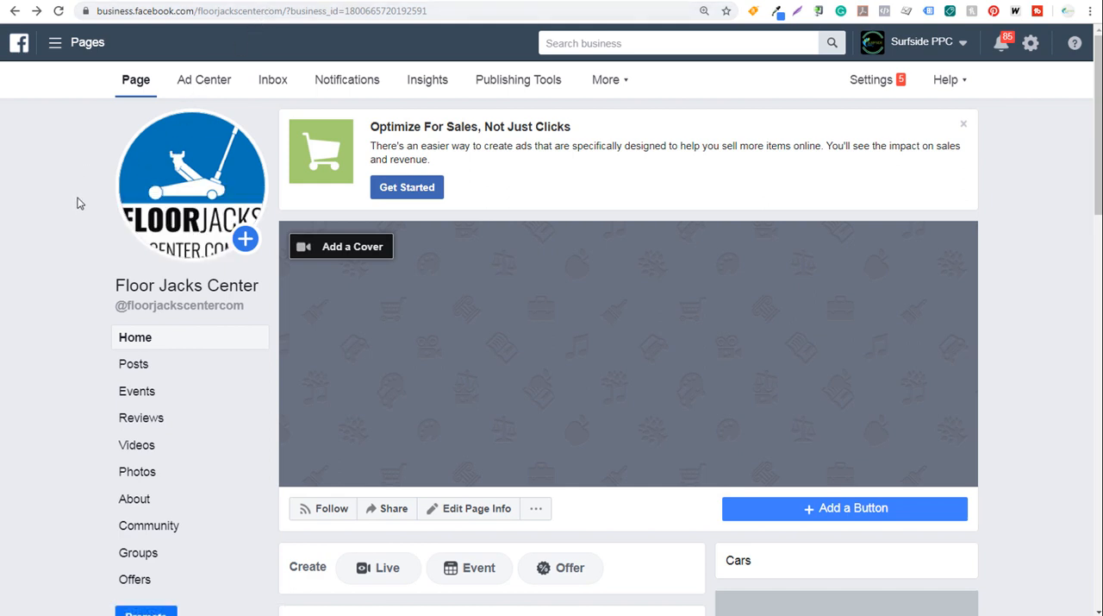
{"action": "scroll", "coordinate": [73, 215], "scroll_direction": "down", "scroll_amount": 2}
{"action": "scroll", "coordinate": [71, 213], "scroll_direction": "down", "scroll_amount": 1}
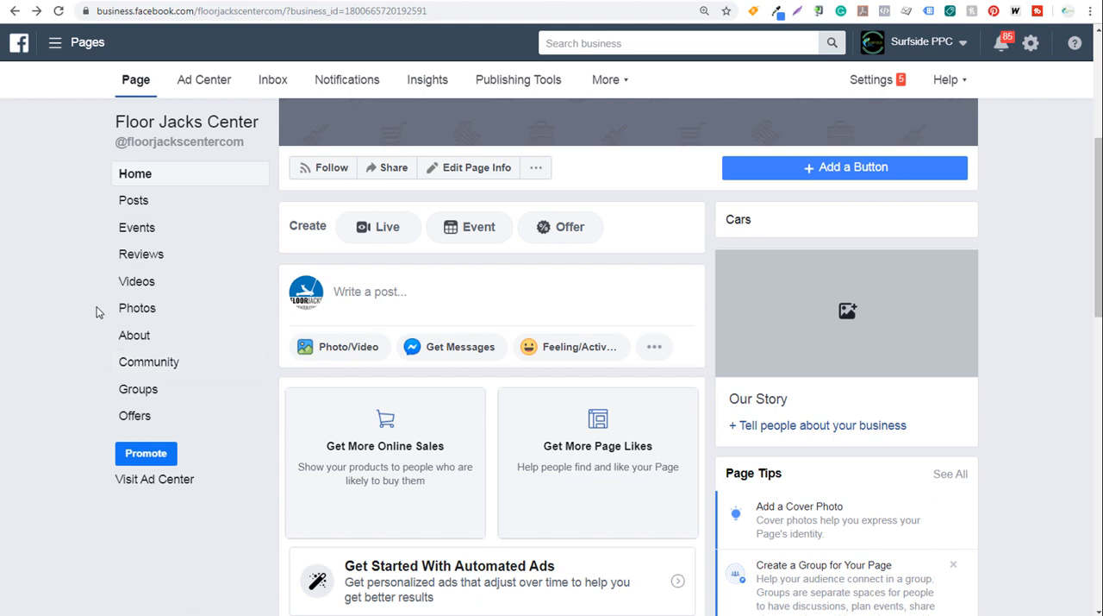
{"action": "scroll", "coordinate": [95, 300], "scroll_direction": "up", "scroll_amount": 1}
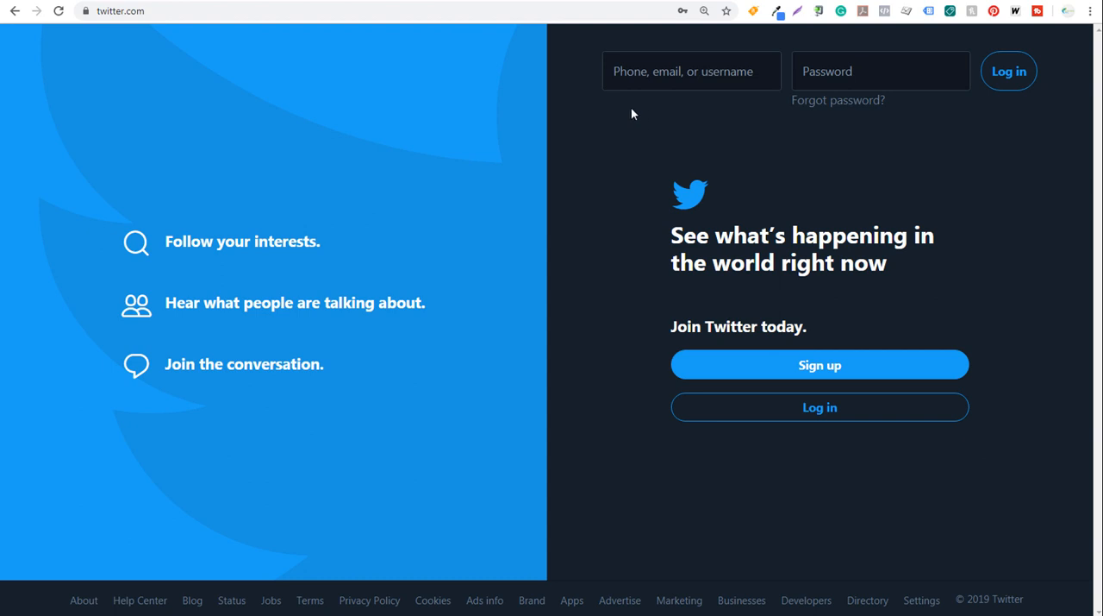
- Leave Twitter's sign-up page and revisit the Floor Jacks Center Facebook page and Mailchimp's pricing page
{"action": "left_click", "coordinate": [488, 1]}
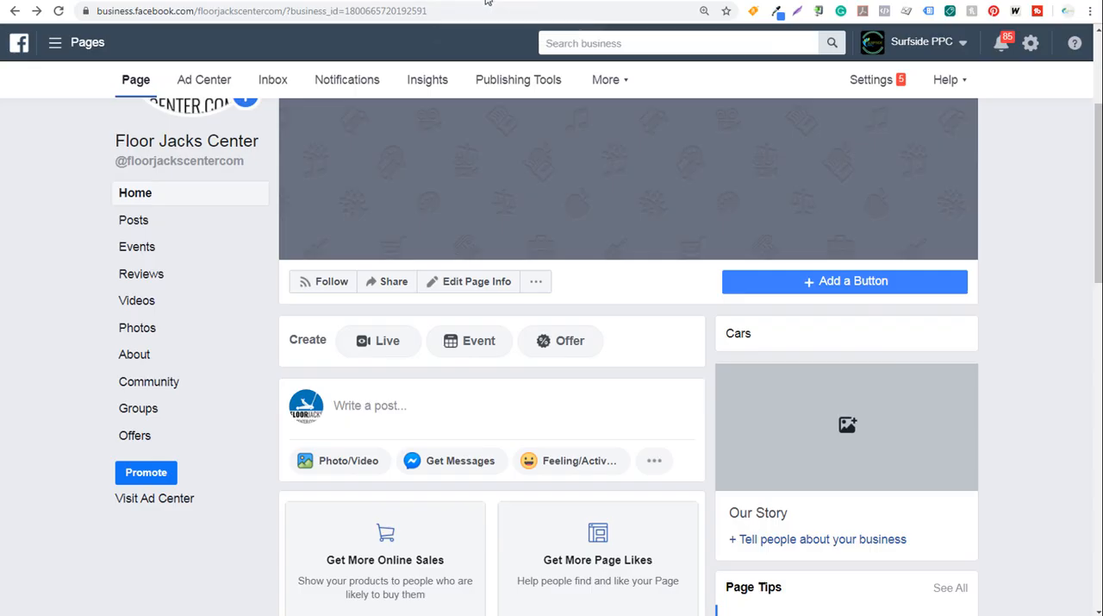
{"action": "left_click", "coordinate": [390, 3]}
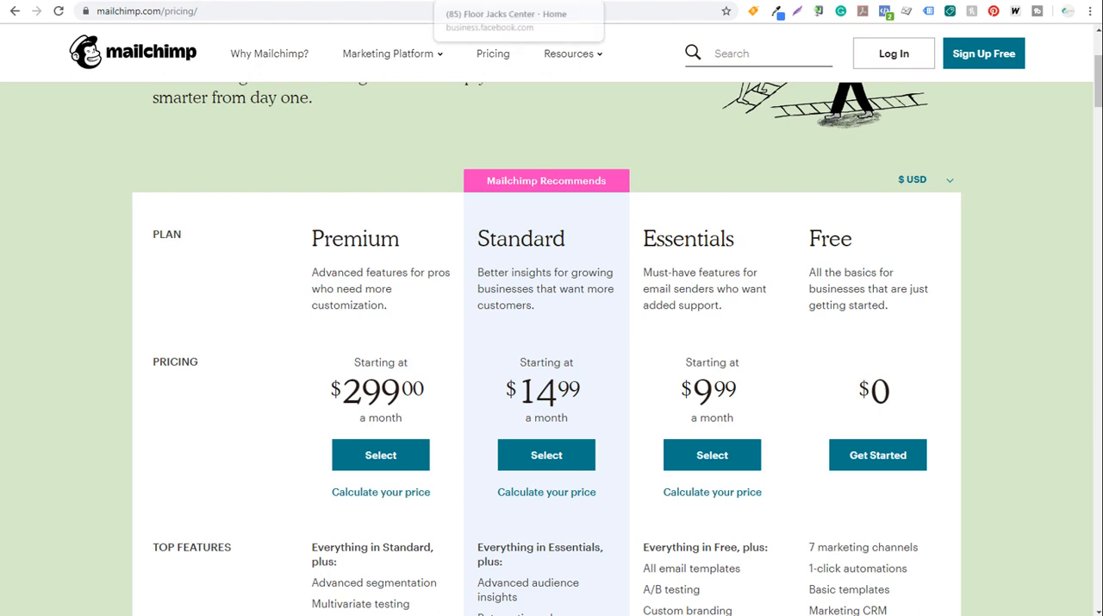
{"action": "left_click", "coordinate": [515, 3]}
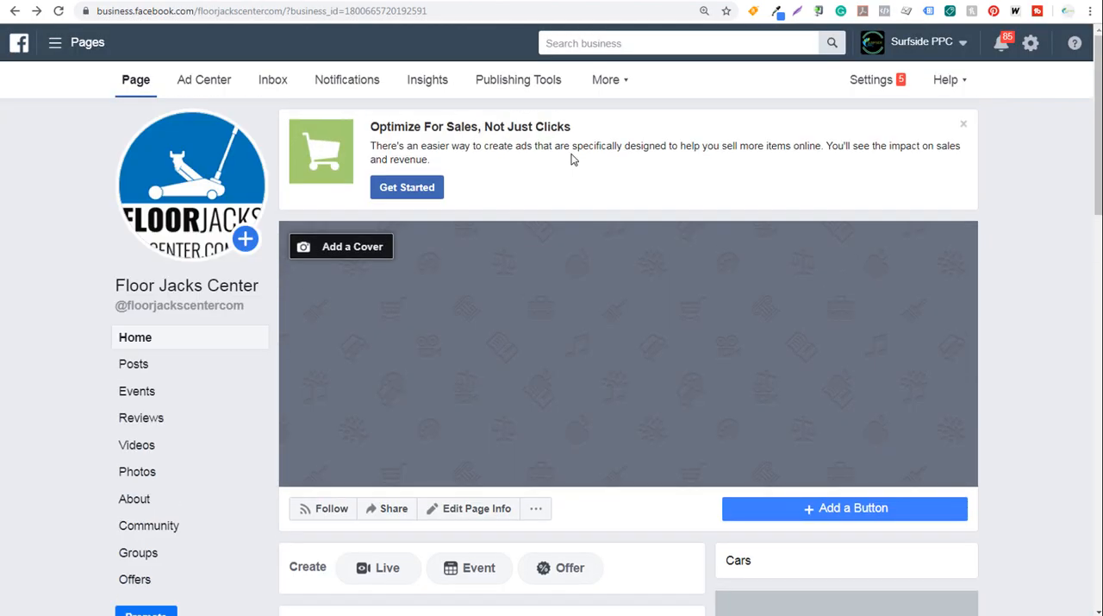
{"action": "left_click", "coordinate": [385, 3]}
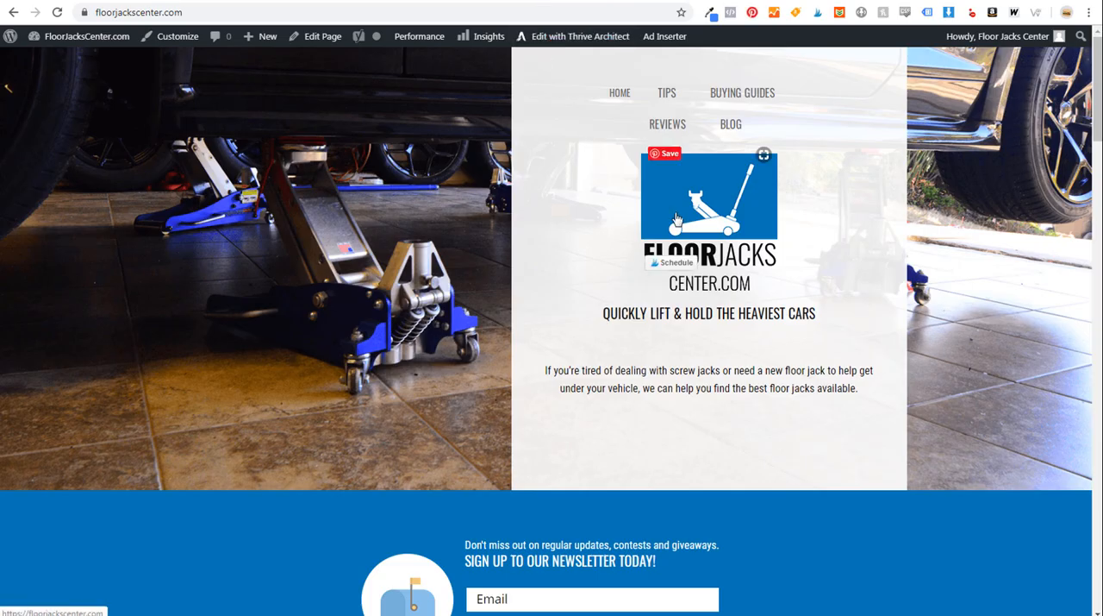
- Look over the floorjackscenter.com homepage's logo and newsletter sign-up form, and open the site's Blog page
{"action": "scroll", "coordinate": [572, 322], "scroll_direction": "down", "scroll_amount": 1}
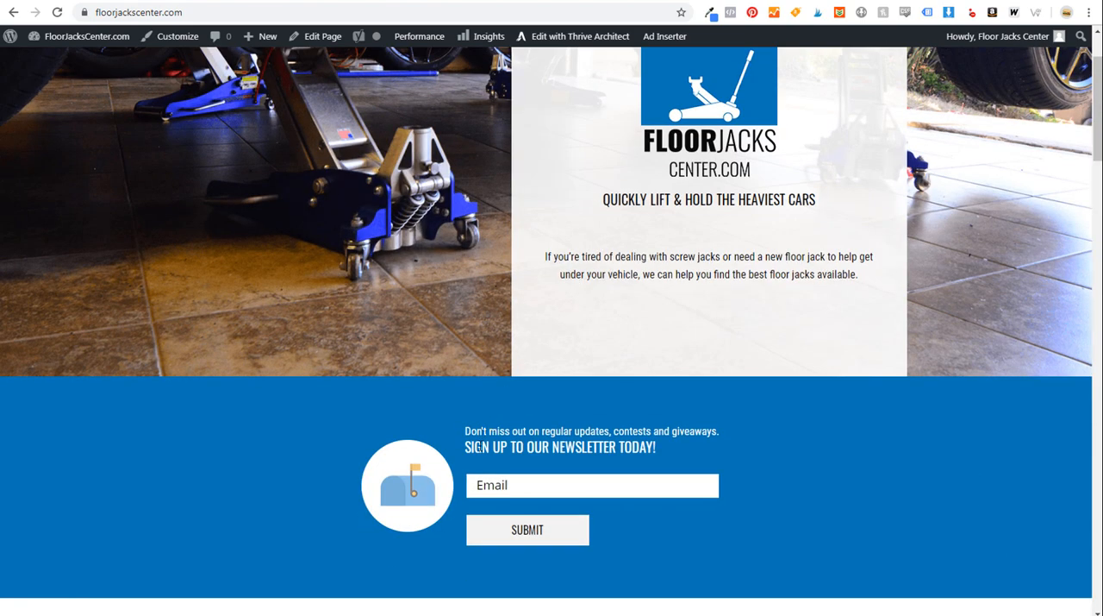
{"action": "scroll", "coordinate": [572, 405], "scroll_direction": "up", "scroll_amount": 1}
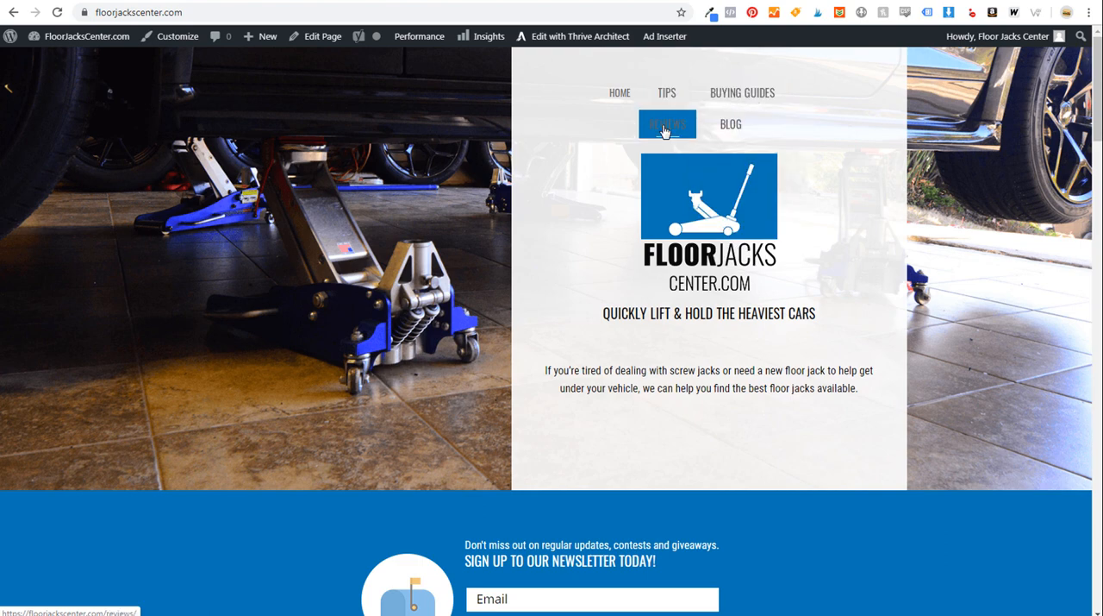
{"action": "left_click", "coordinate": [734, 132]}
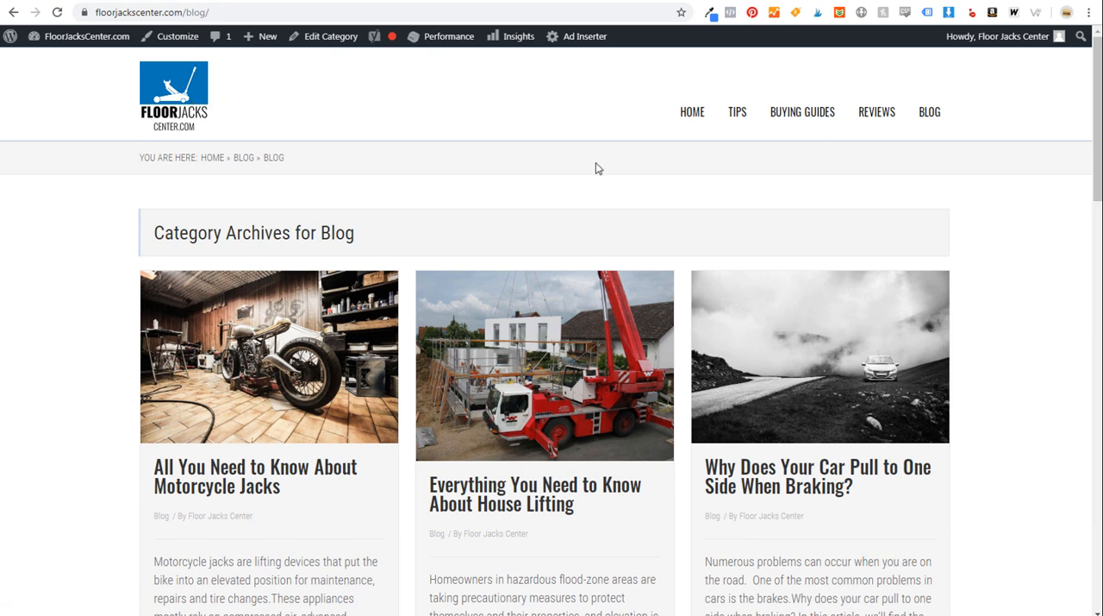
- Switch to Fiverr and look over the best-selling logo design services
{"action": "left_click", "coordinate": [940, 2]}
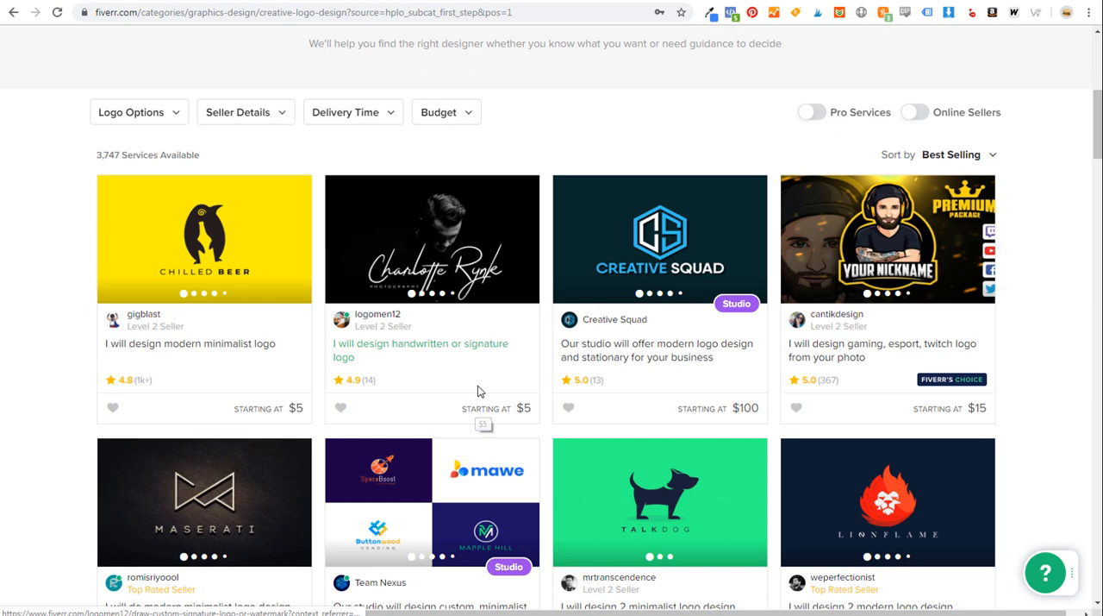
{"action": "mouse_move", "coordinate": [651, 380]}
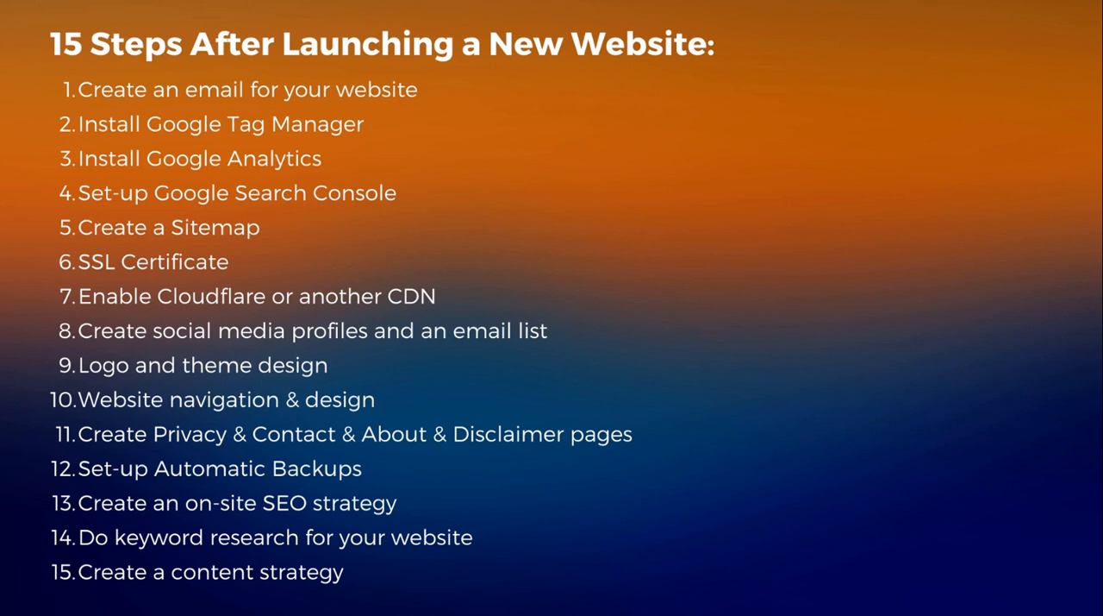
{"action": "left_click", "coordinate": [183, 613]}
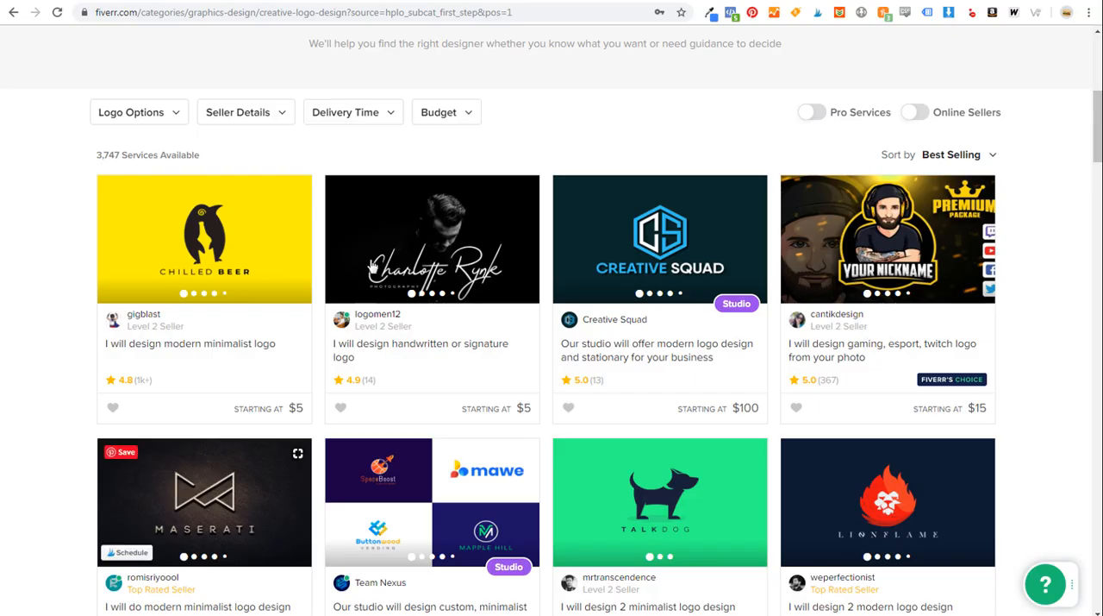
- Return to the floorjackscenter.com Blog page and examine its header navigation, including the Buying Guides submenu
{"action": "left_click", "coordinate": [473, 1]}
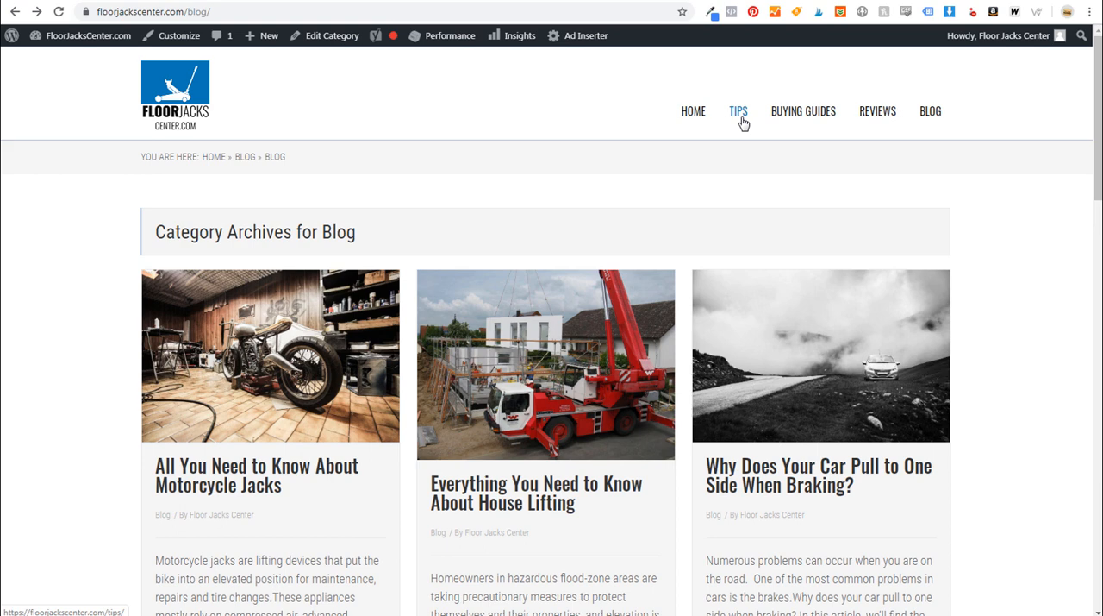
{"action": "mouse_move", "coordinate": [781, 114]}
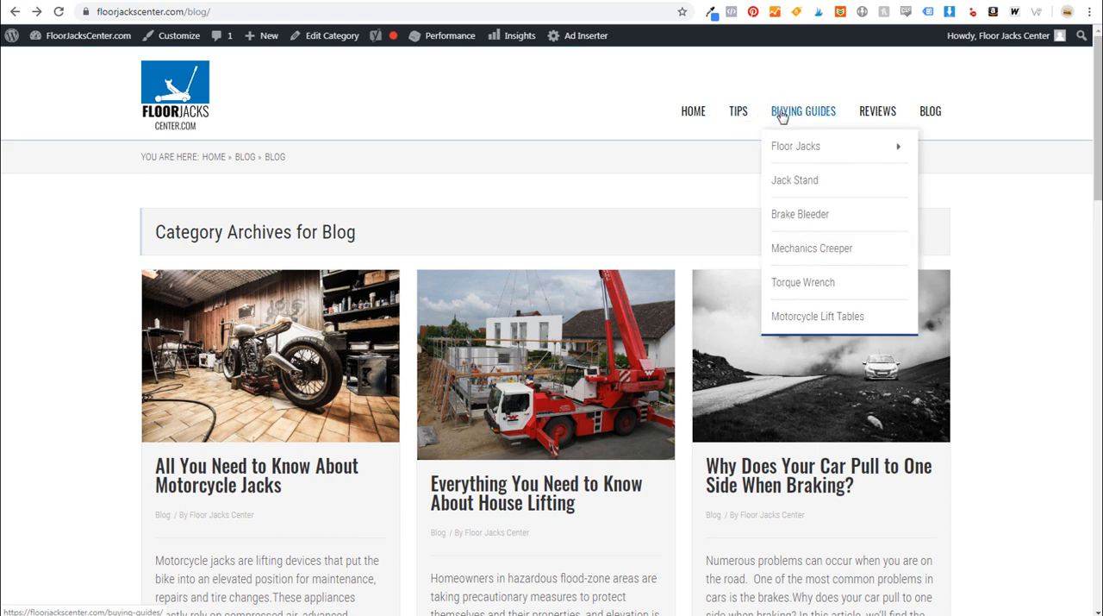
{"action": "mouse_move", "coordinate": [788, 148]}
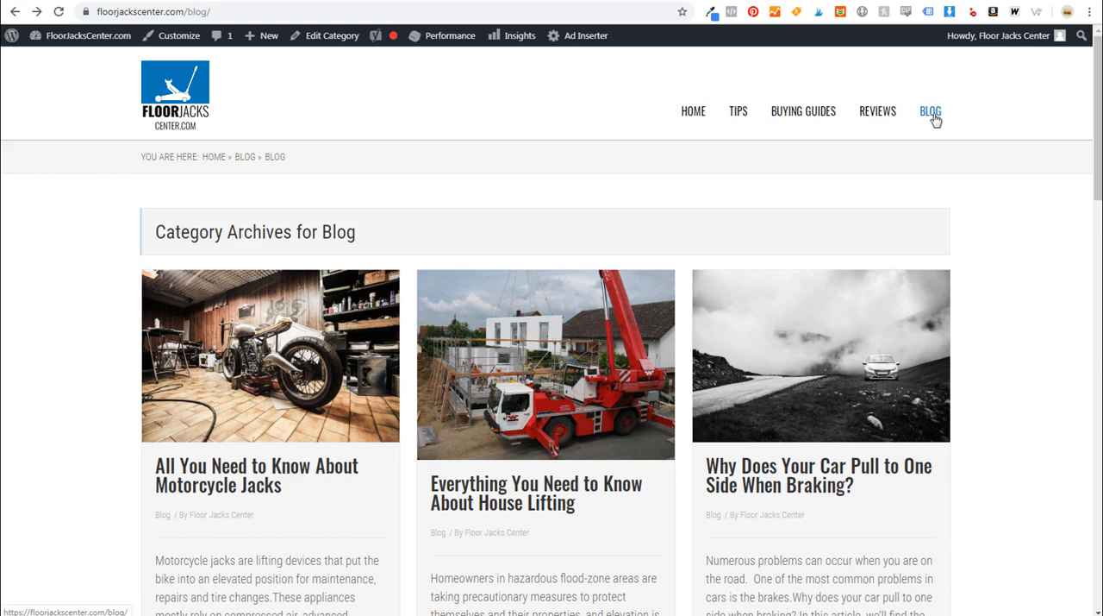
{"action": "mouse_move", "coordinate": [823, 121]}
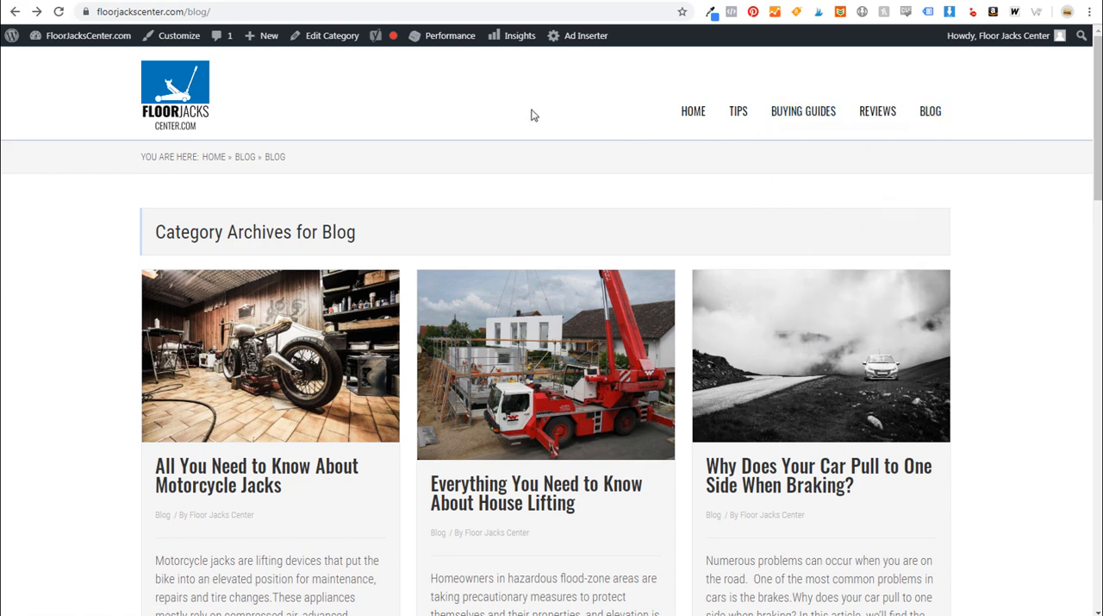